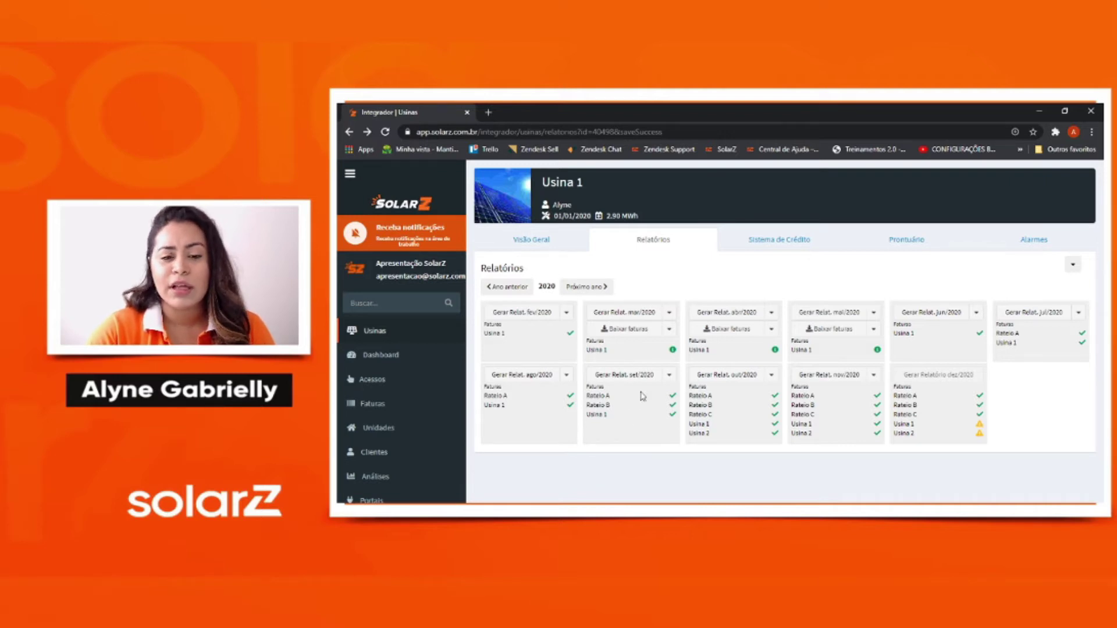
Examine the 02/2020 credit distribution list of Usina 1 and return to the plant's monthly reports.
left_click(769, 242)
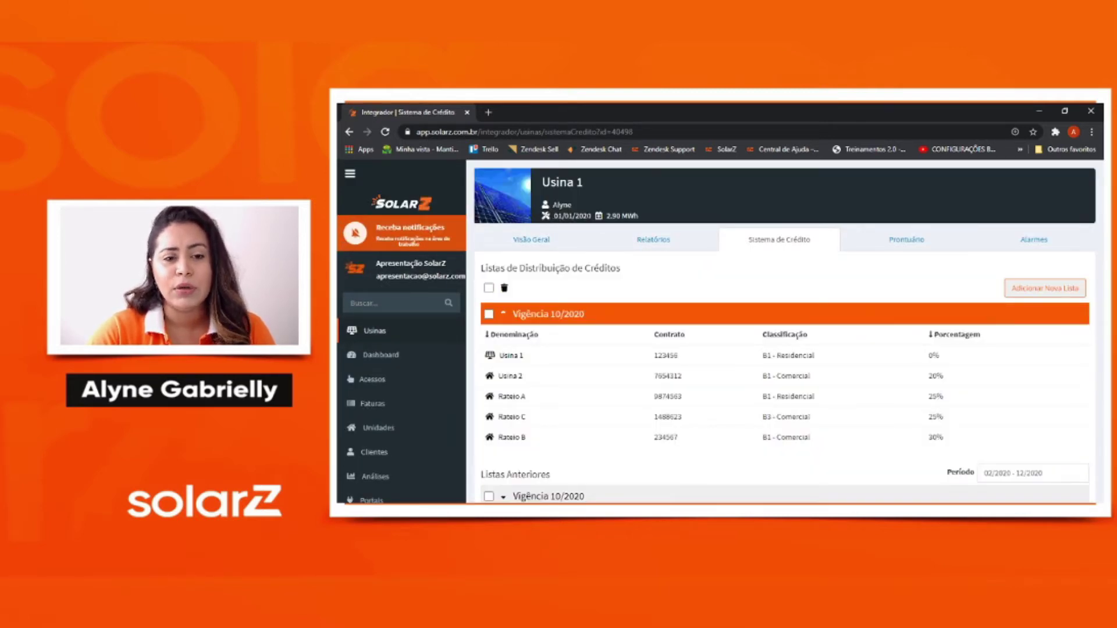
scroll(638, 315, "down", 2)
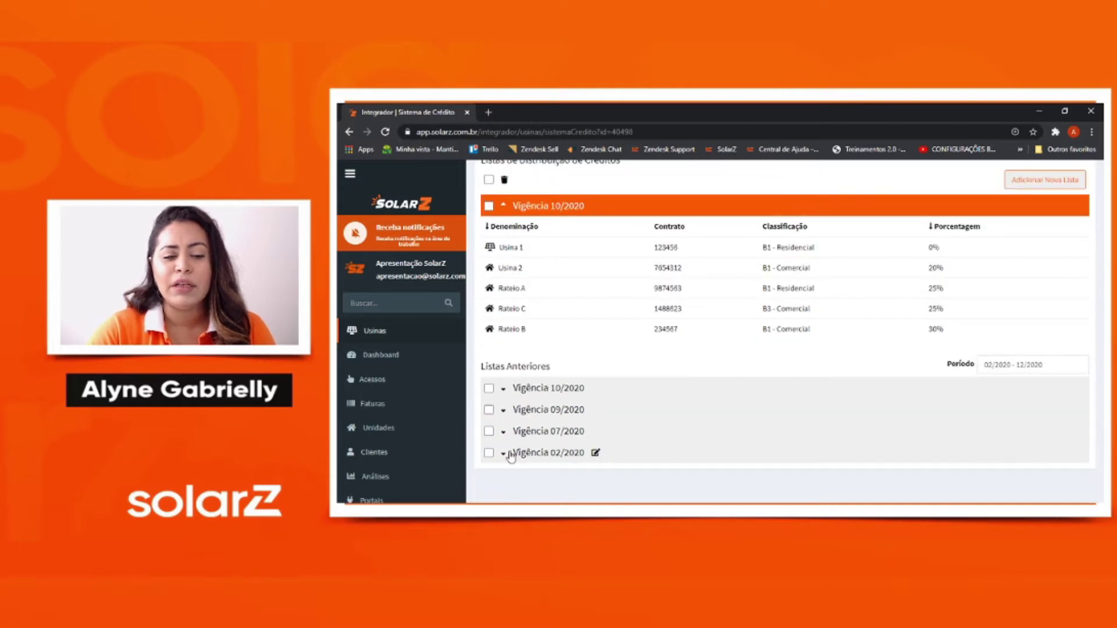
left_click(504, 454)
scroll(556, 424, "down", 1)
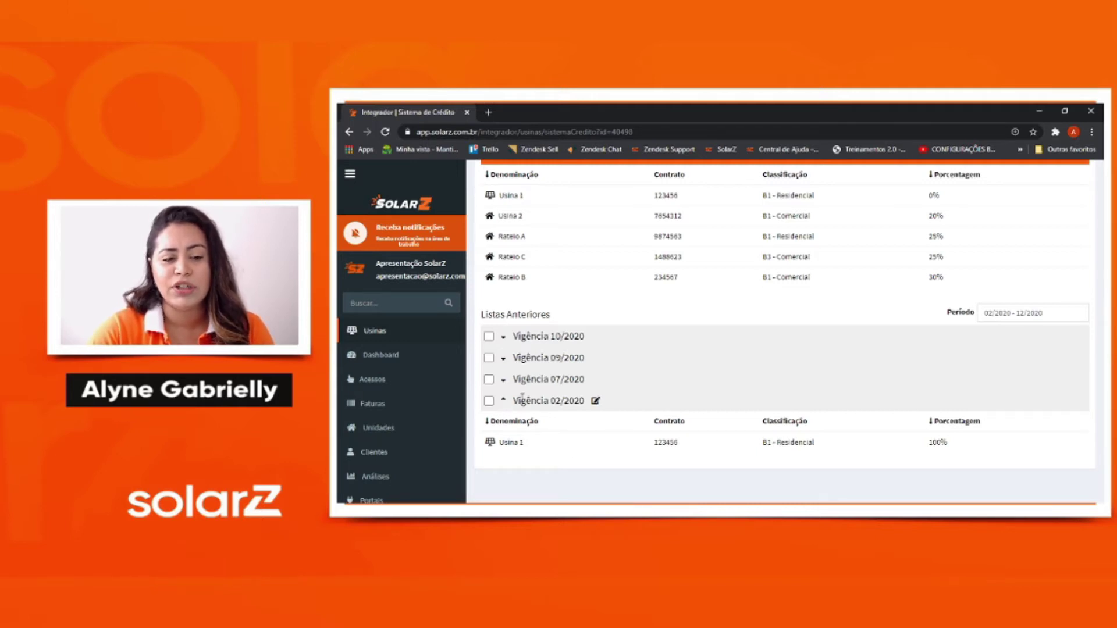
left_click_drag(517, 399, 584, 407)
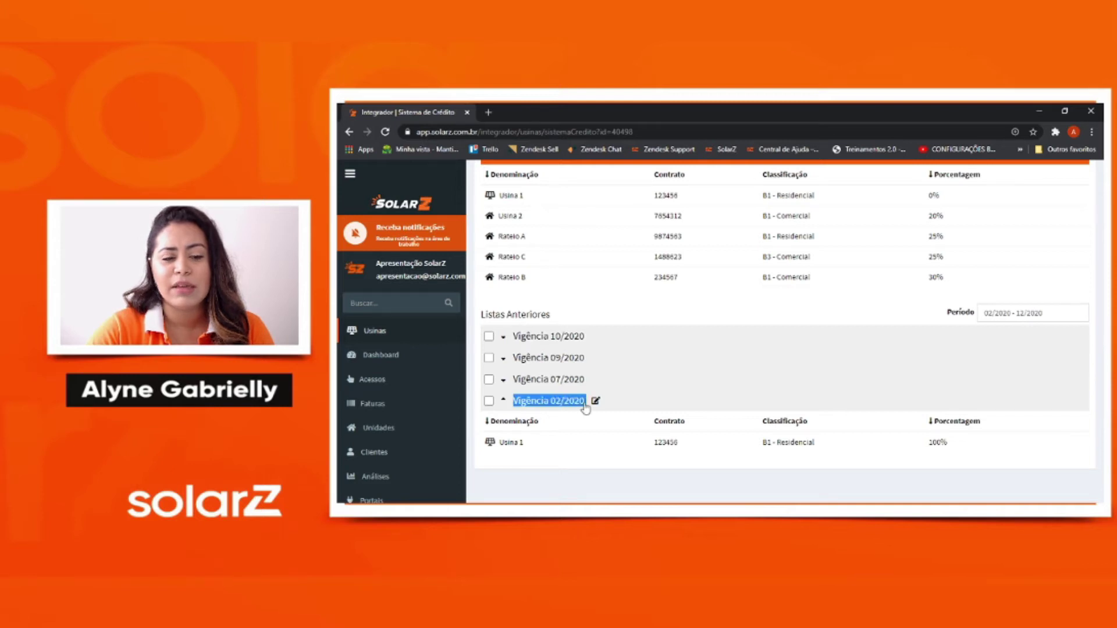
scroll(586, 411, "up", 2)
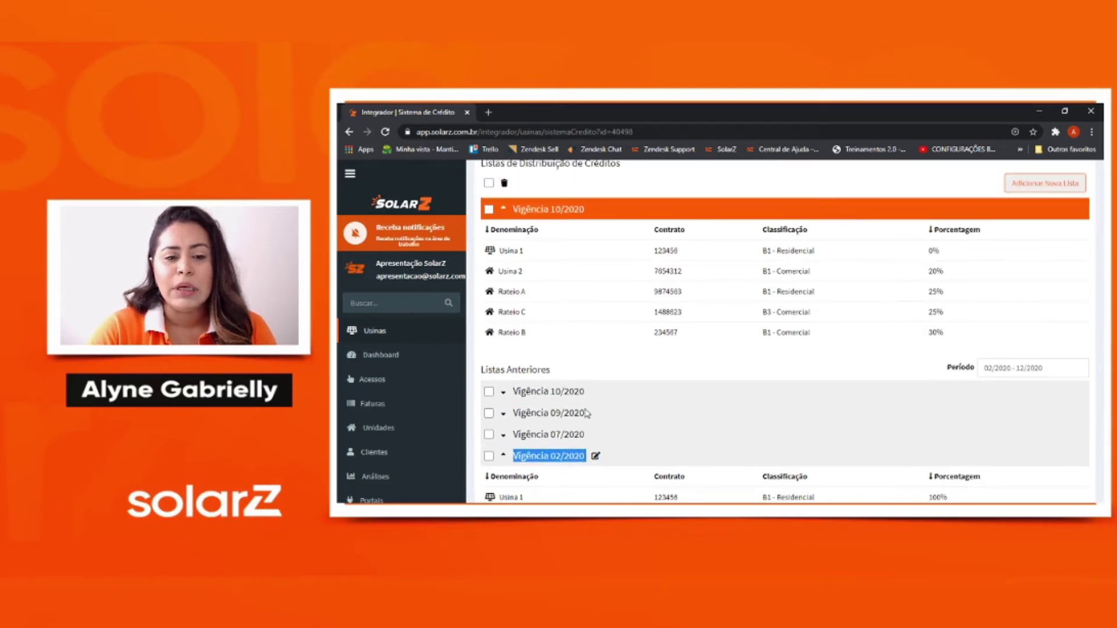
scroll(587, 335, "down", 2)
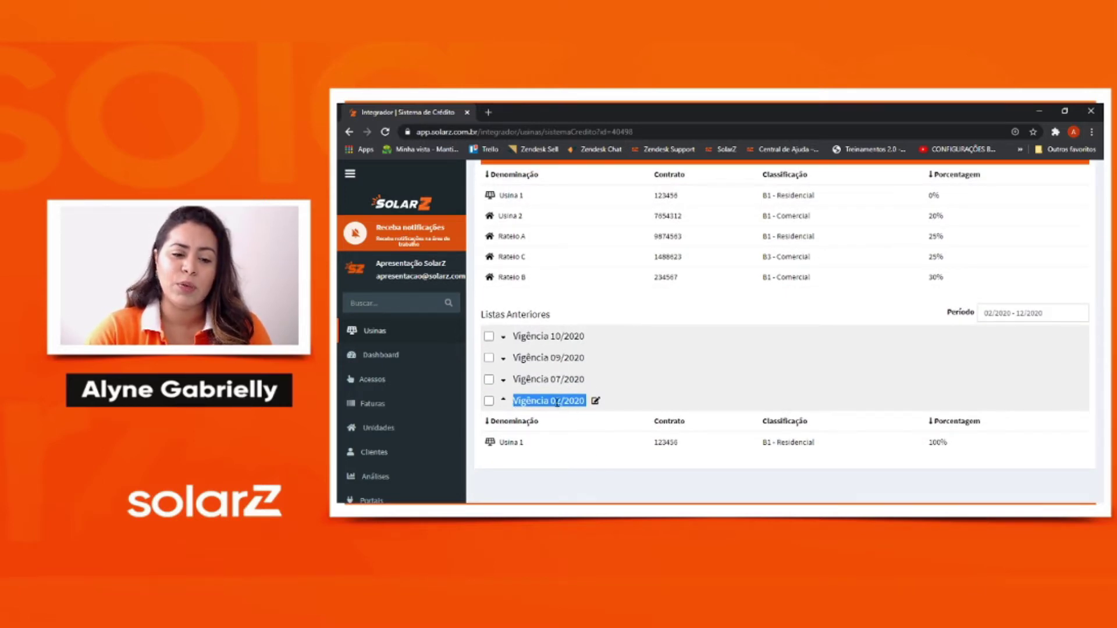
scroll(576, 401, "up", 3)
left_click(653, 240)
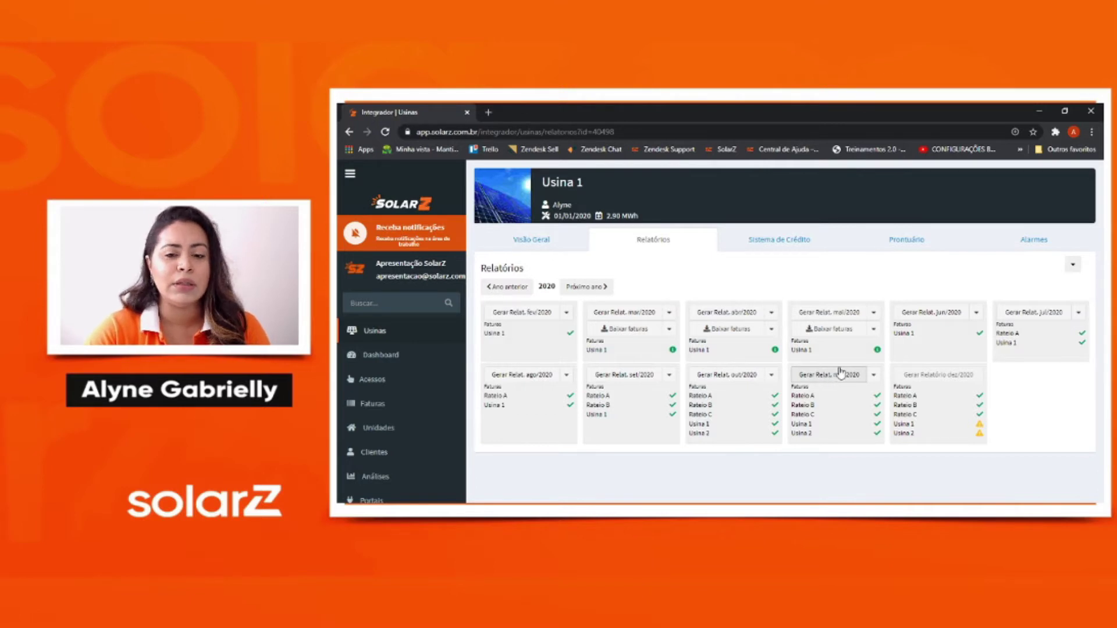
Expand Usina 1's previous credit distribution lists for 10/2020, 09/2020, 07/2020 and 02/2020.
left_click(776, 244)
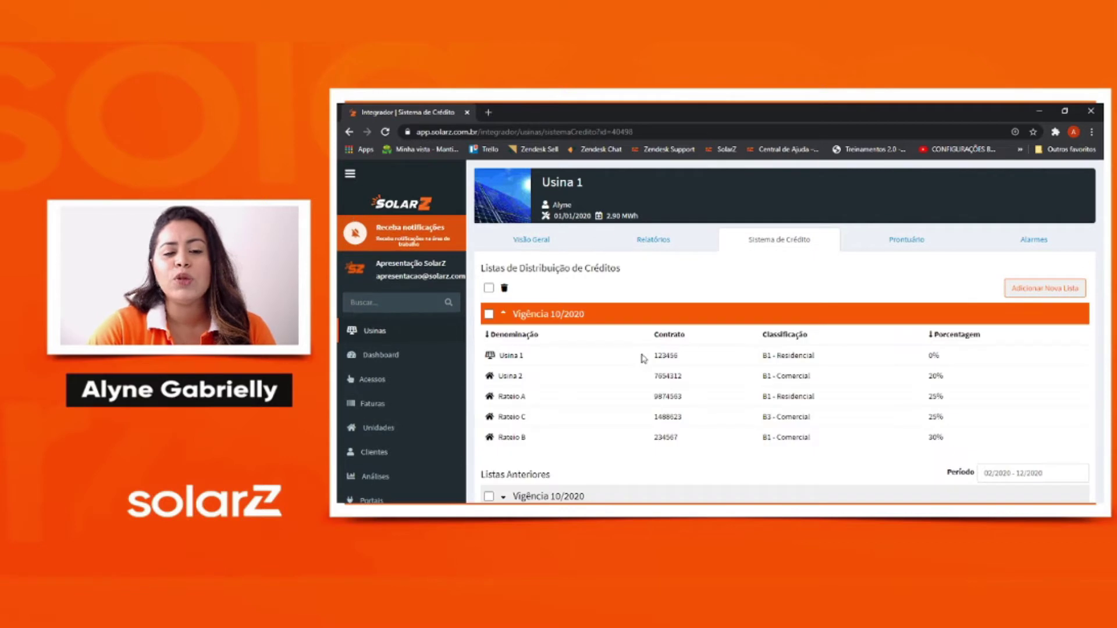
scroll(556, 329, "down", 2)
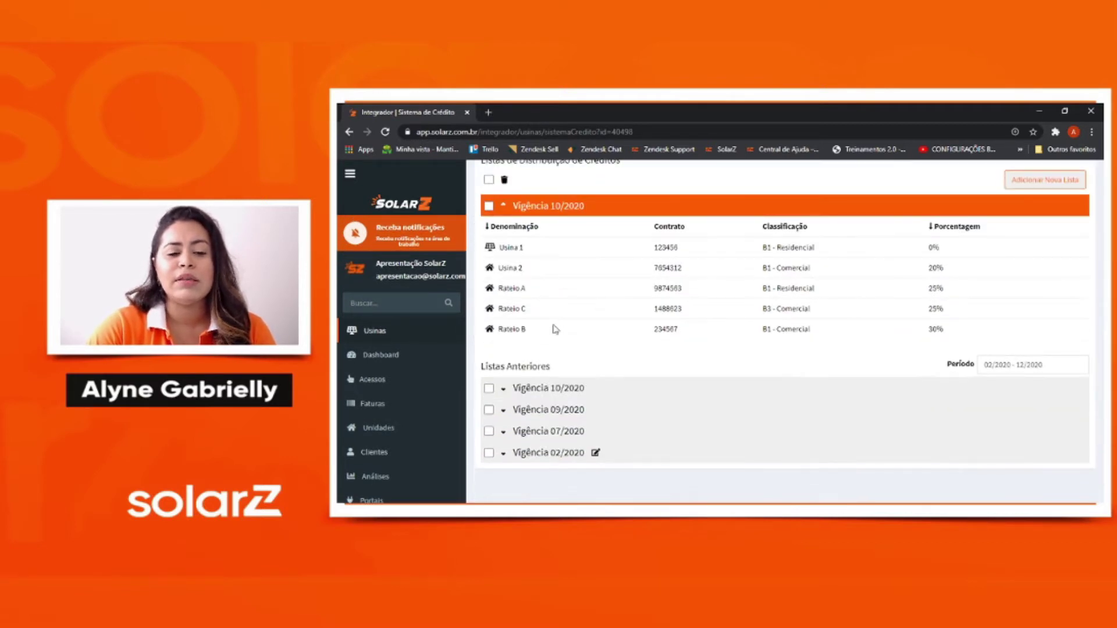
scroll(555, 329, "up", 1)
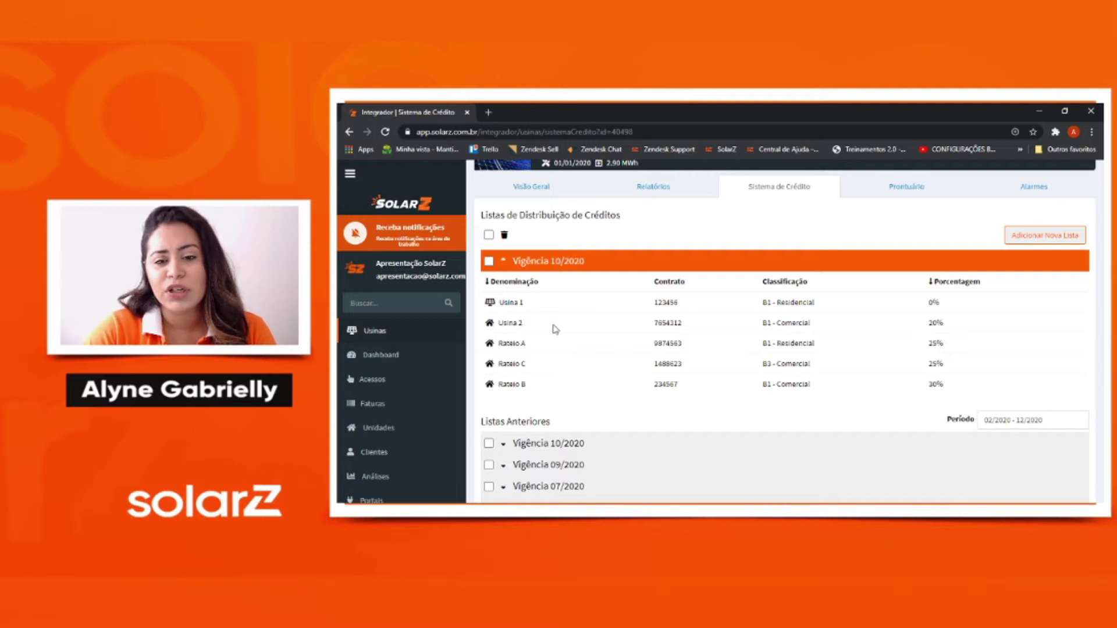
scroll(556, 329, "down", 1)
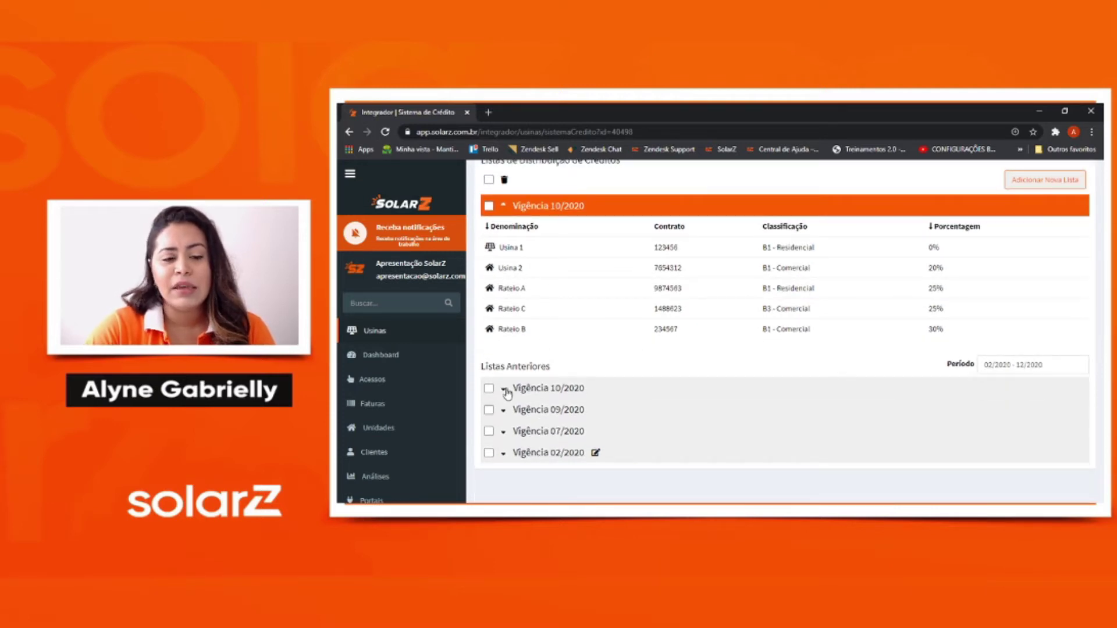
left_click(503, 390)
scroll(503, 411, "down", 2)
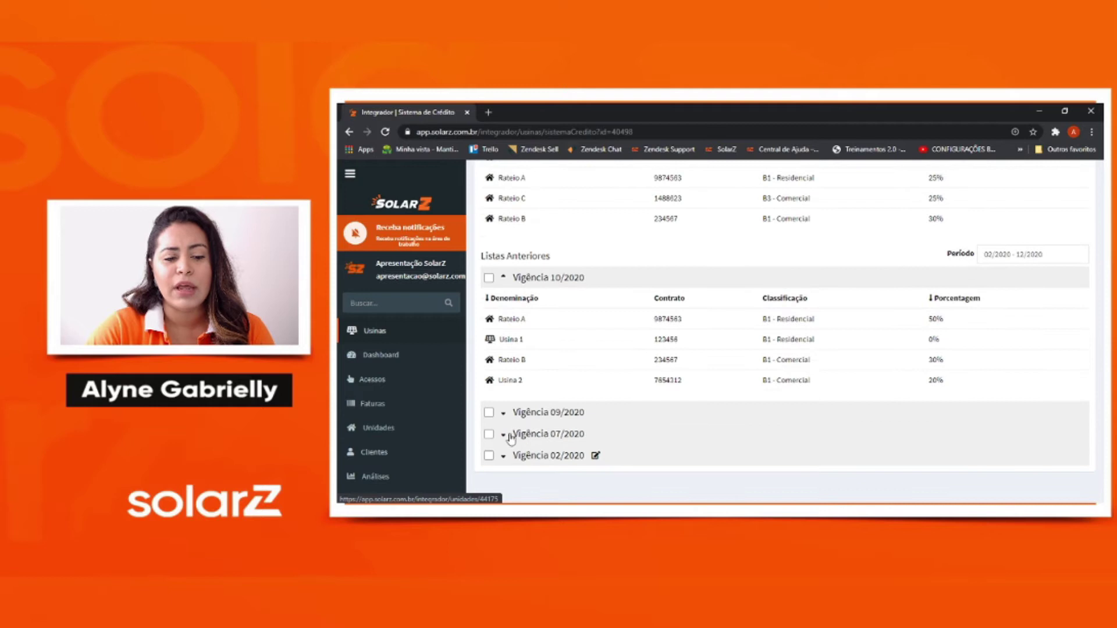
left_click(502, 412)
scroll(511, 416, "down", 1)
left_click(503, 430)
scroll(563, 370, "down", 1)
left_click(504, 454)
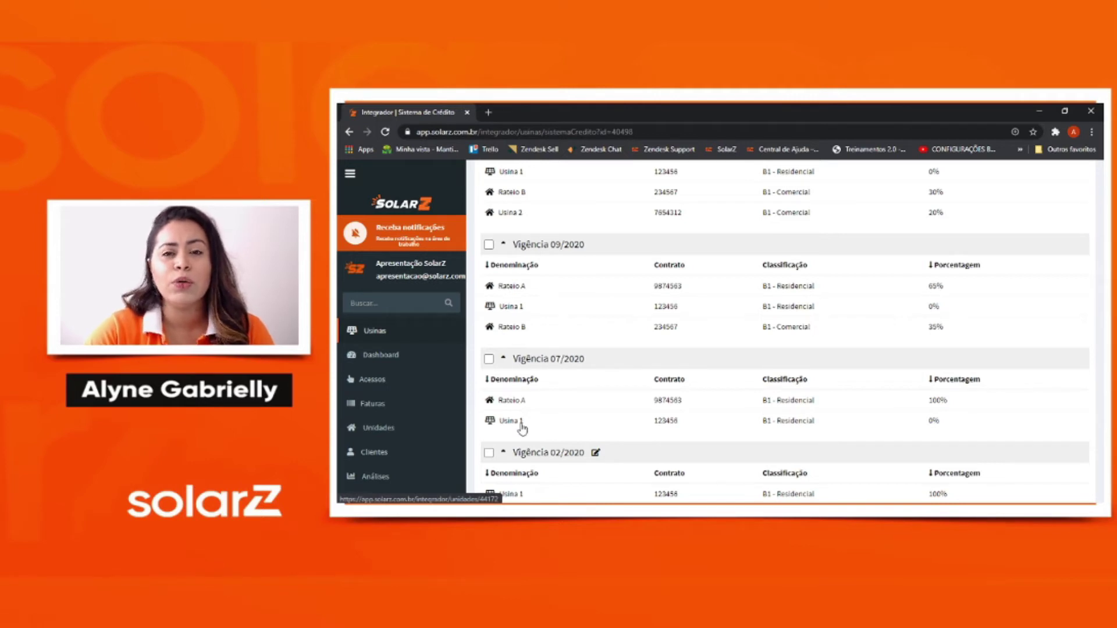
Compare the units and percentages in the 07/2020, 09/2020 and 10/2020 credit distribution lists.
scroll(522, 429, "down", 2)
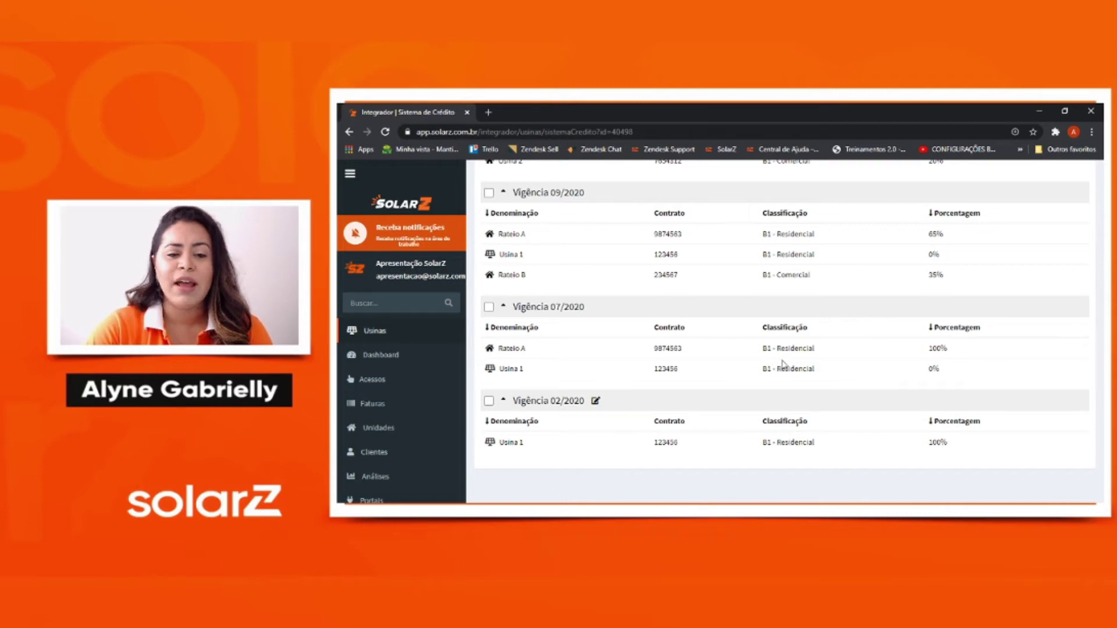
left_click_drag(513, 307, 583, 309)
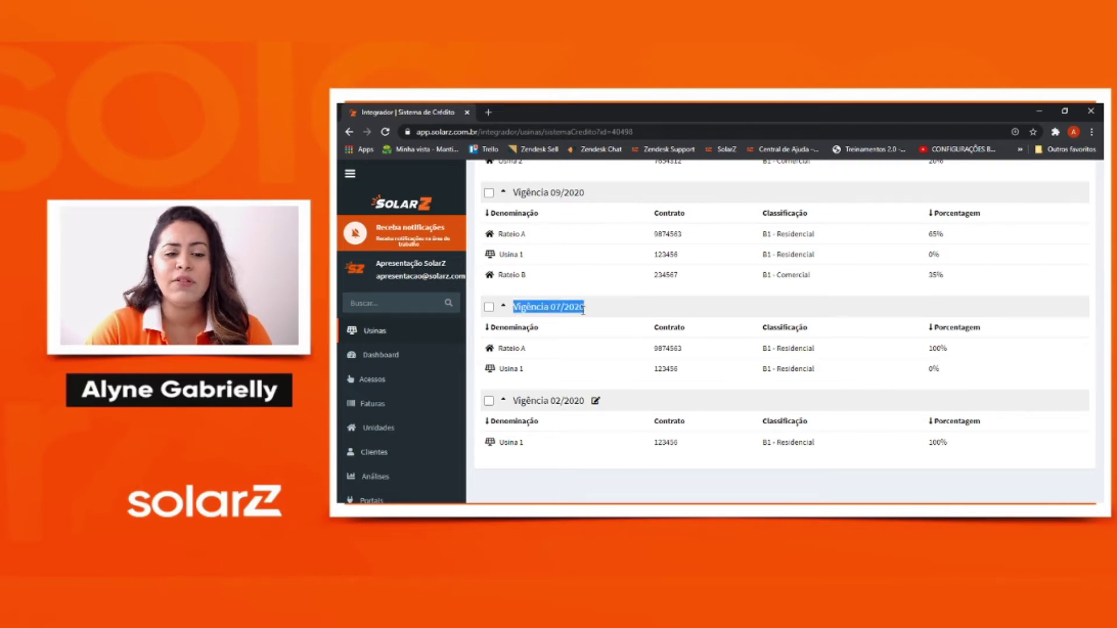
scroll(592, 339, "up", 4)
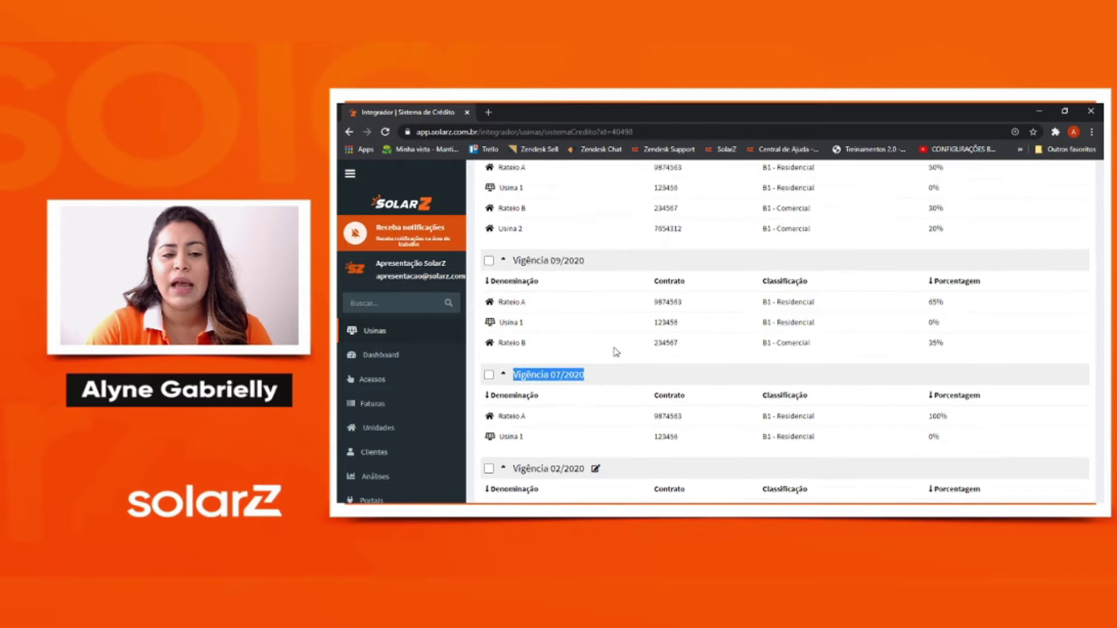
scroll(620, 355, "down", 1)
left_click_drag(927, 345, 954, 391)
left_click(952, 390)
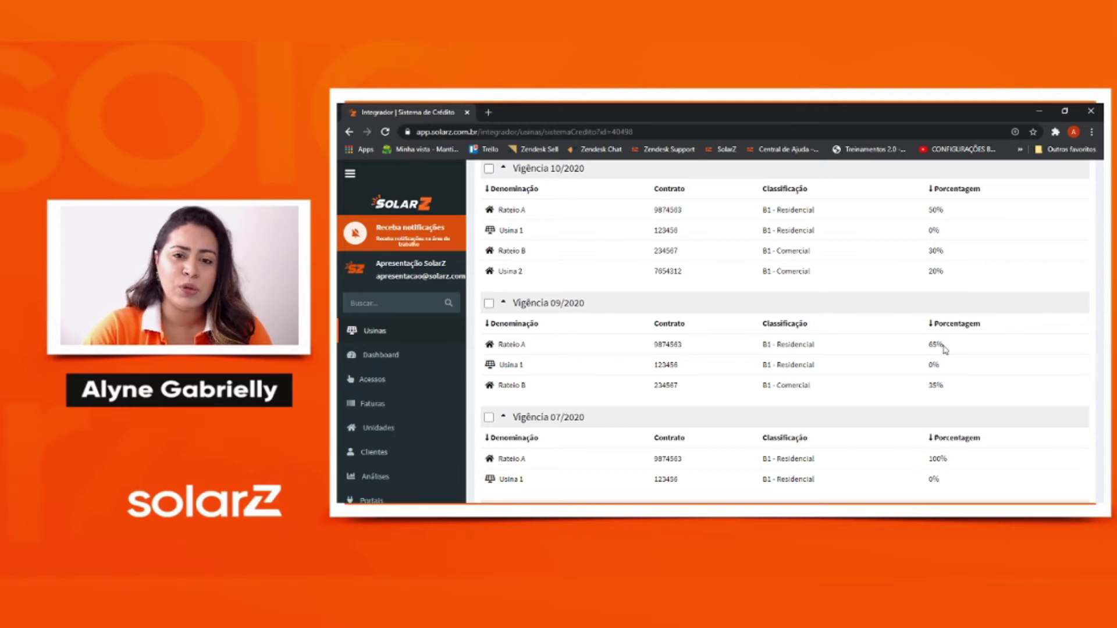
scroll(789, 384, "up", 5)
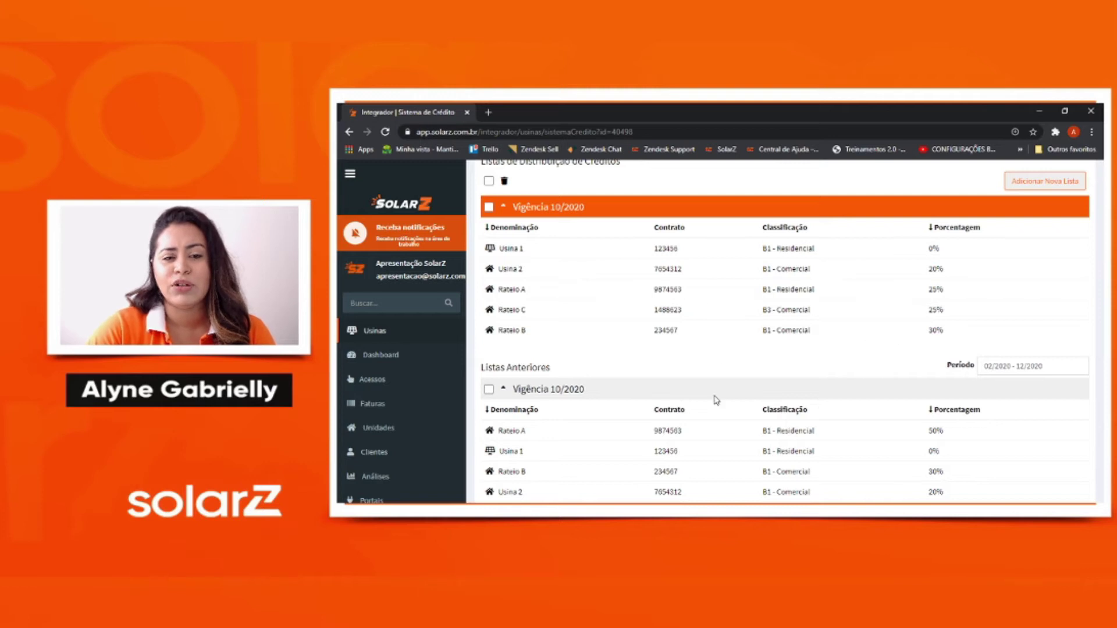
scroll(718, 386, "up", 3)
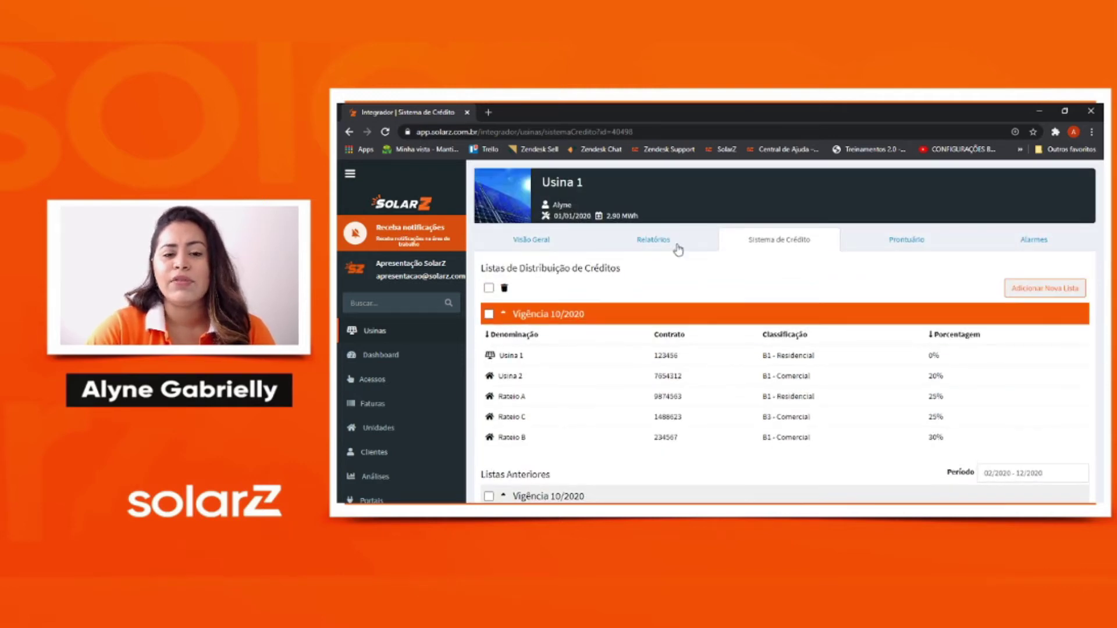
Check in Usina 1's reports which earlier months must be generated for nov/2020 and mai/2020, dismissing both confirmations.
left_click(667, 242)
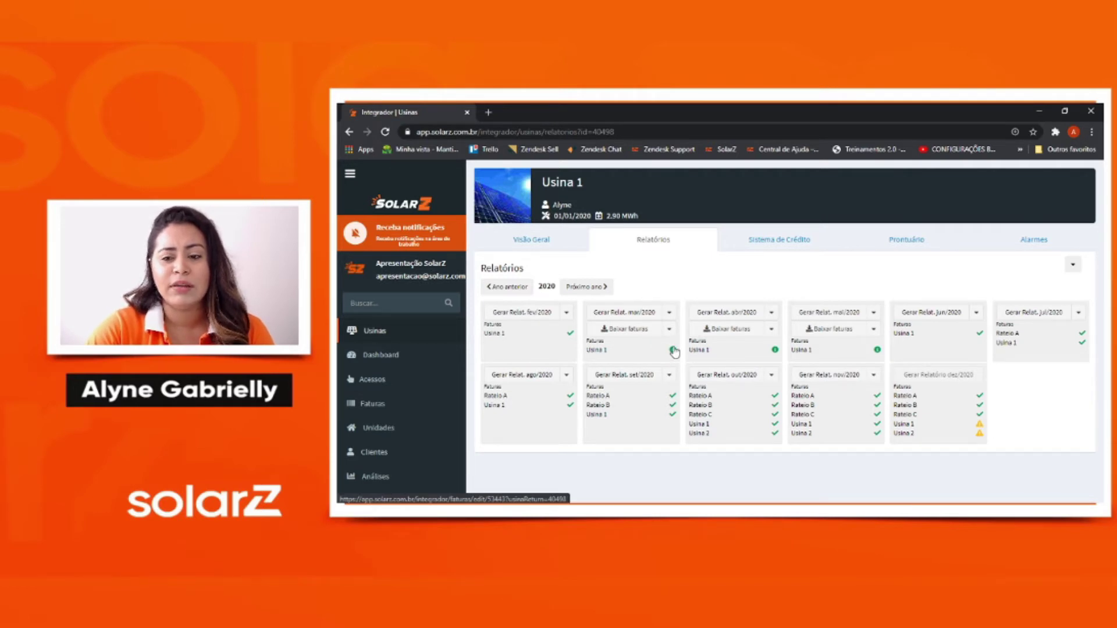
mouse_move(674, 350)
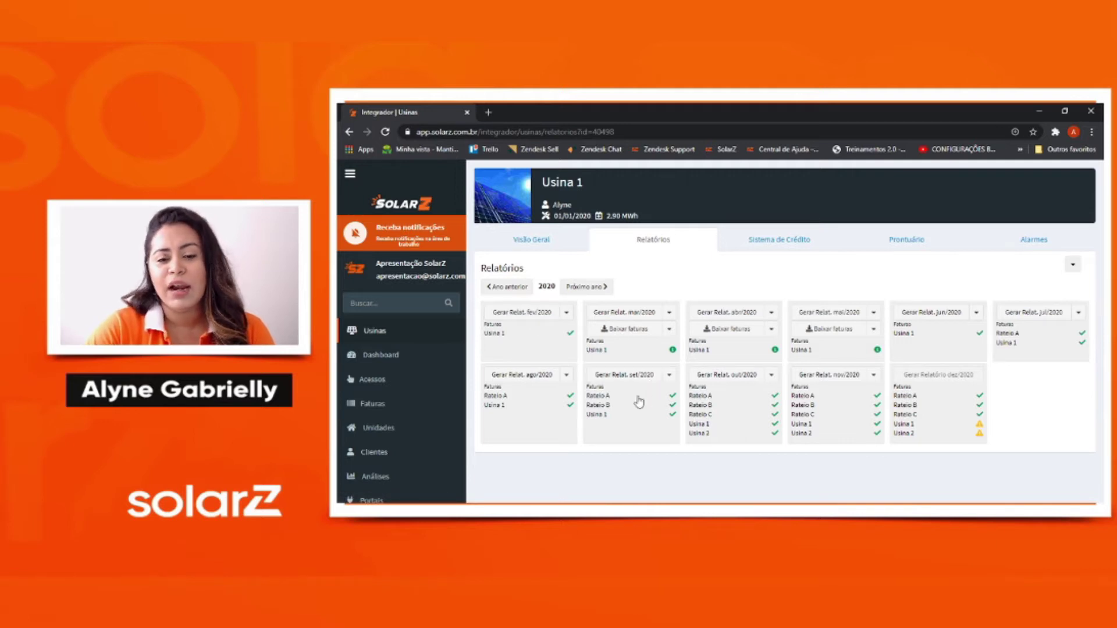
left_click(820, 375)
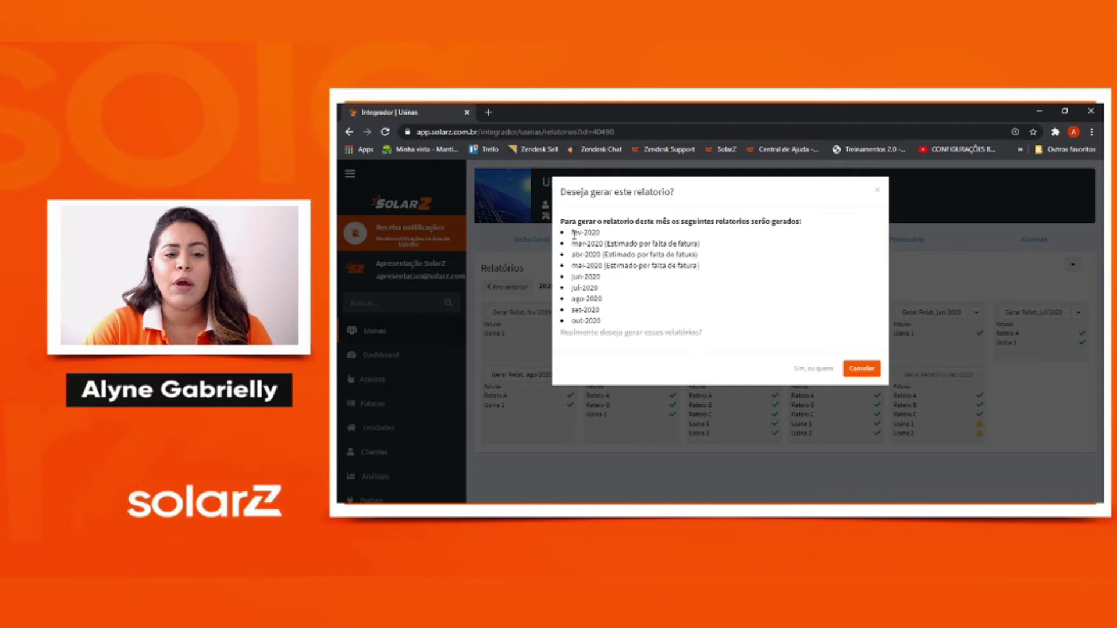
left_click_drag(574, 233, 606, 325)
left_click(605, 325)
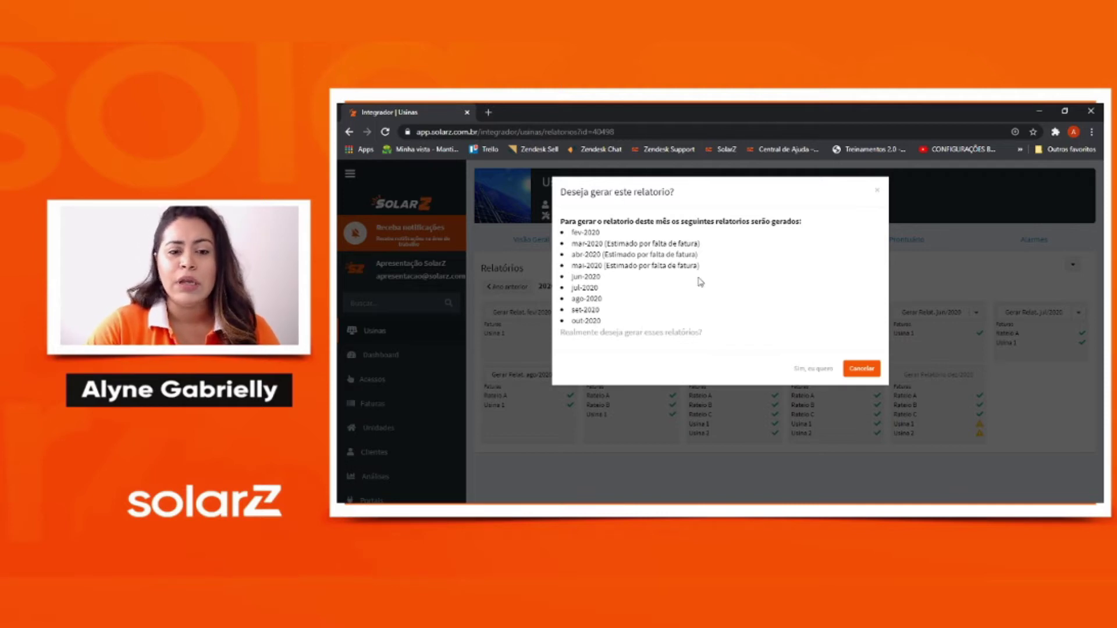
left_click(878, 191)
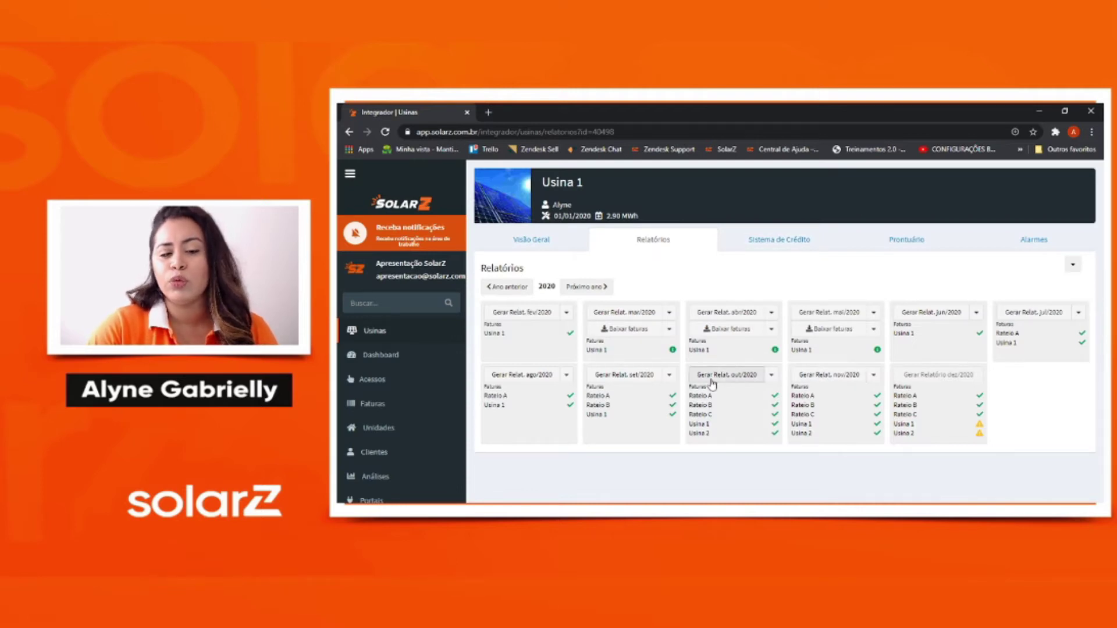
left_click(834, 314)
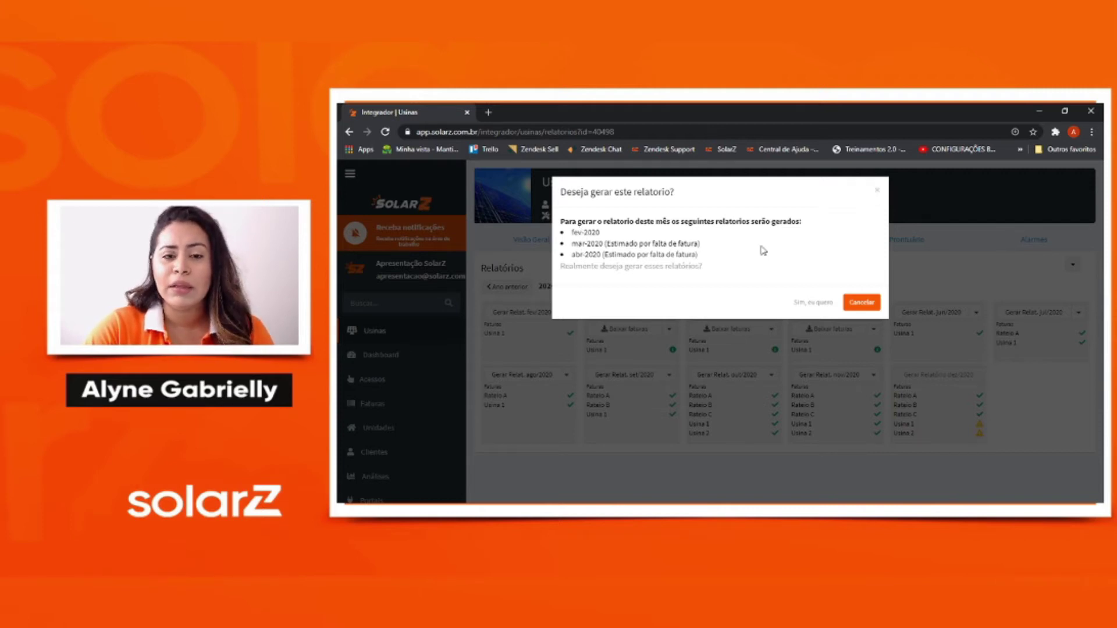
left_click(879, 195)
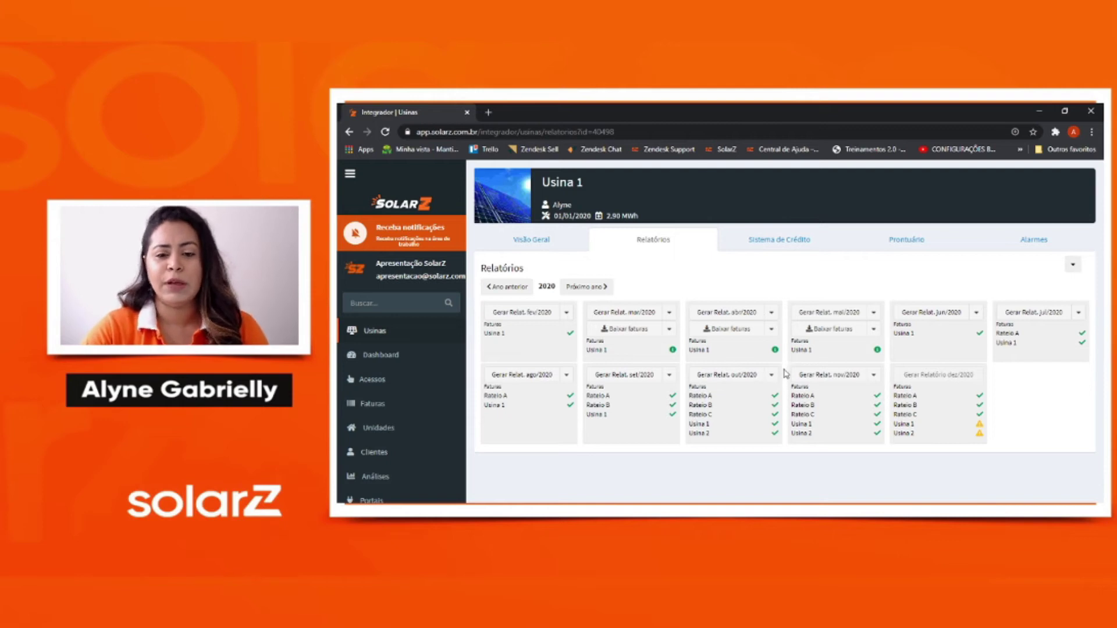
Generate Usina 1's fev/2020 and mar/2020 reports in order, and try to generate the abr/2020 report.
left_click(536, 316)
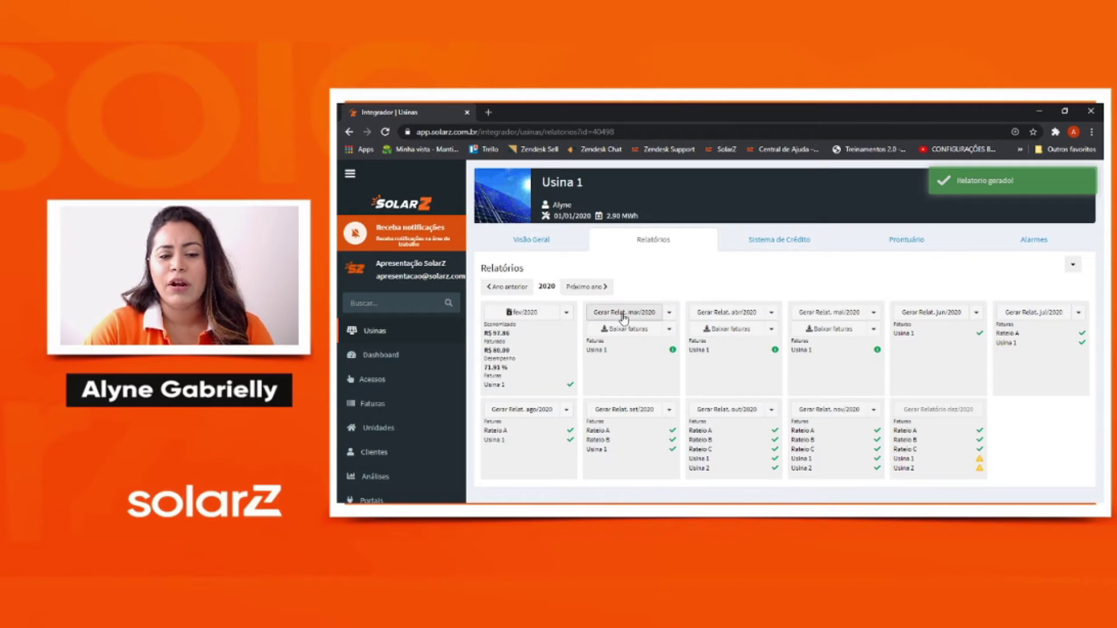
left_click(623, 316)
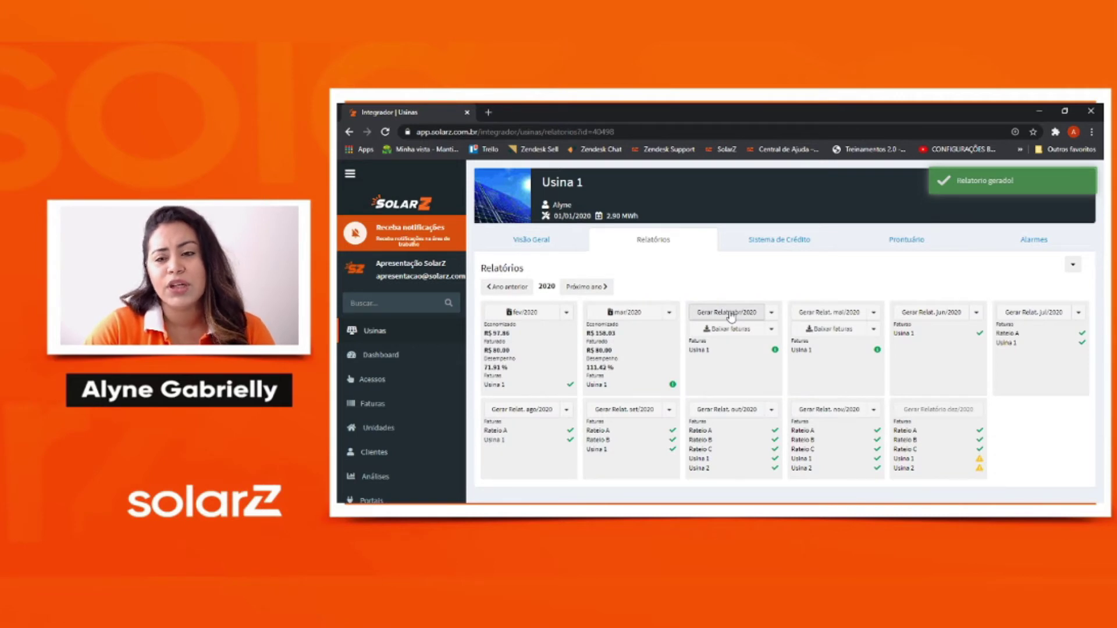
left_click(731, 314)
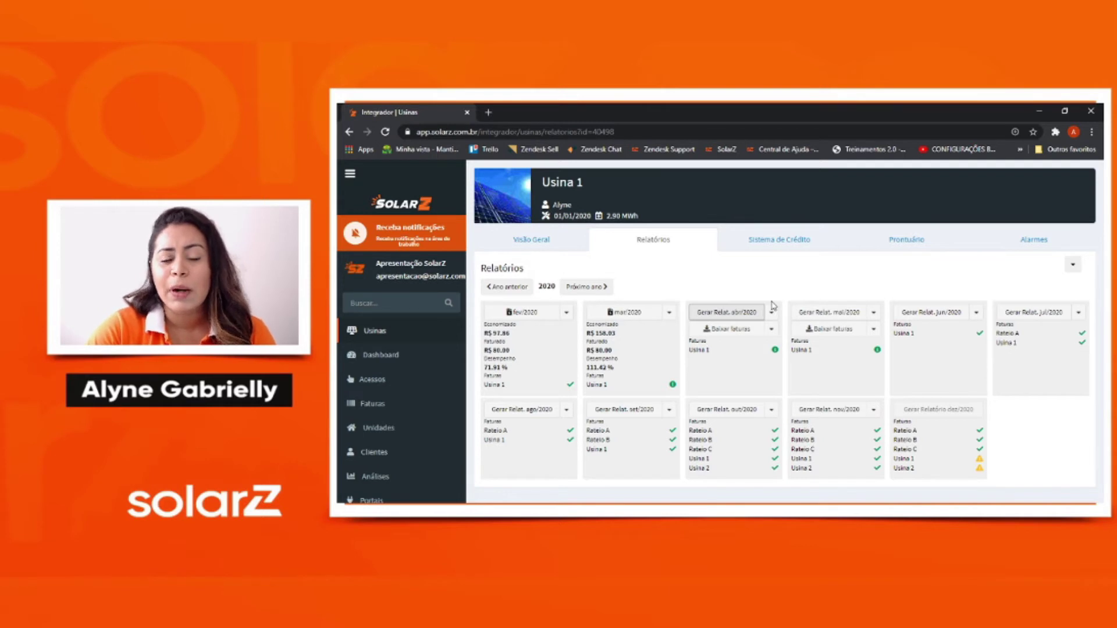
Open Usina 1's abr/2020 report for editing and show its detailed energy statements.
left_click(772, 313)
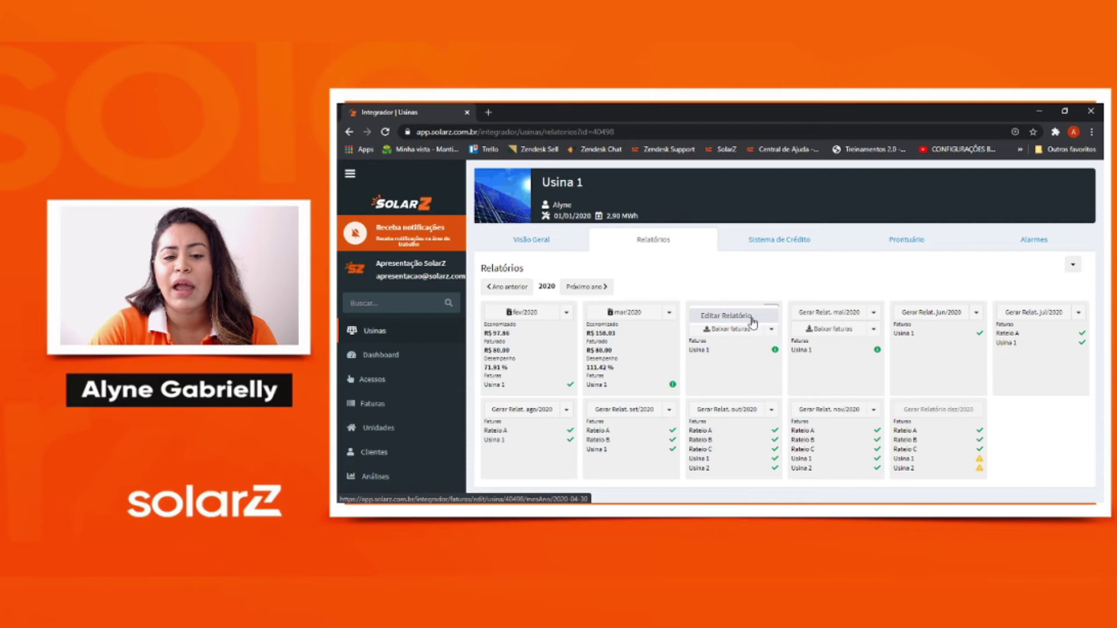
left_click(747, 317)
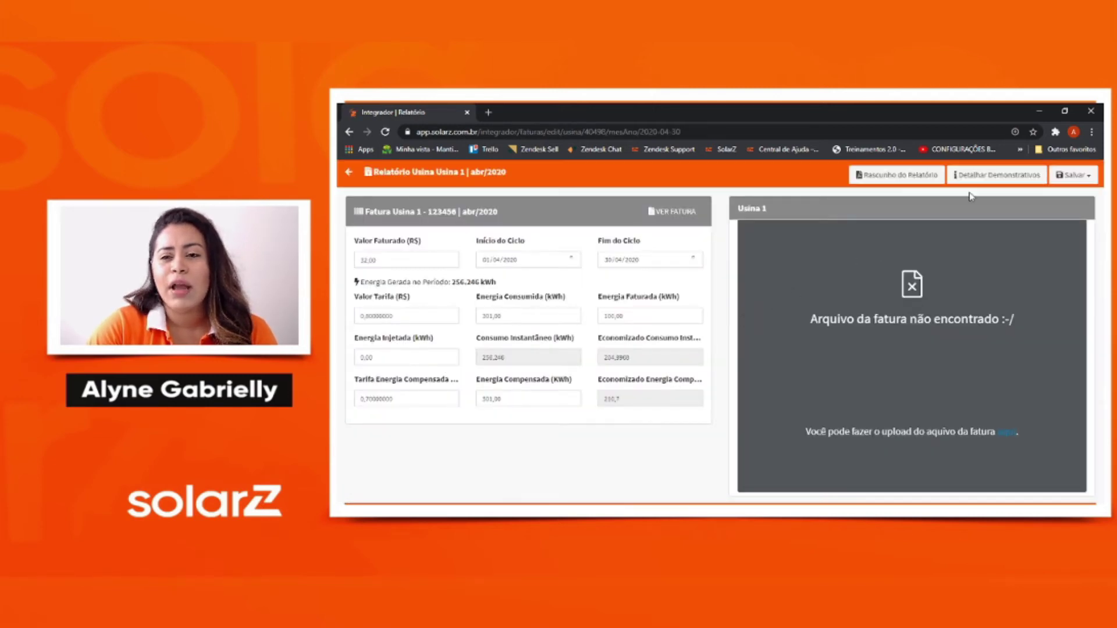
left_click(1018, 176)
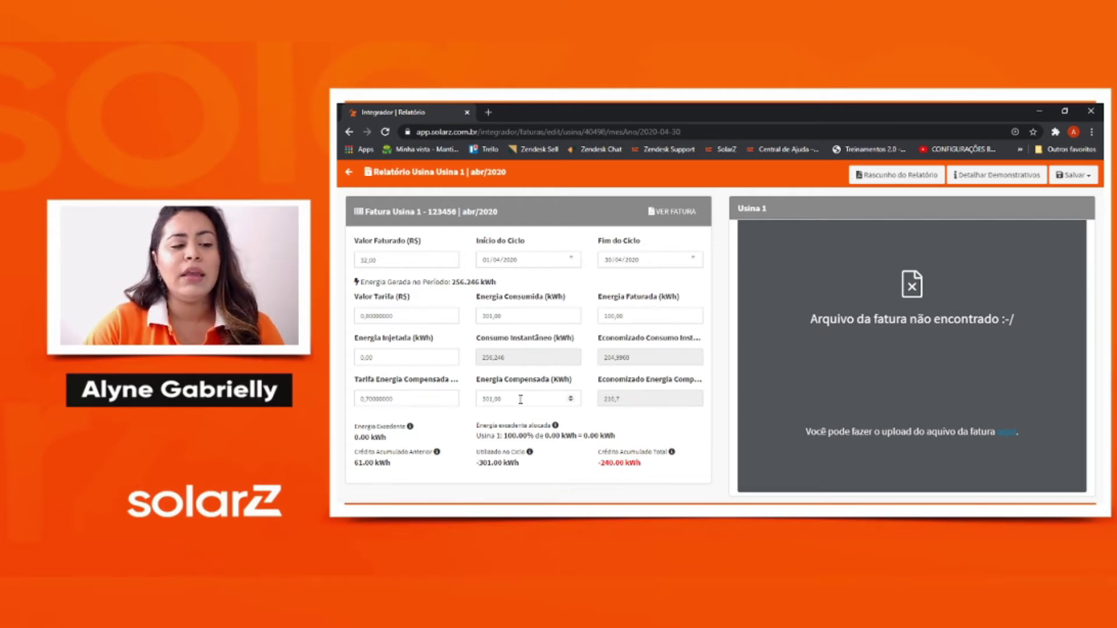
Check the injected energy and compensated energy values in the abr/2020 invoice of Usina 1.
left_click_drag(381, 358, 361, 358)
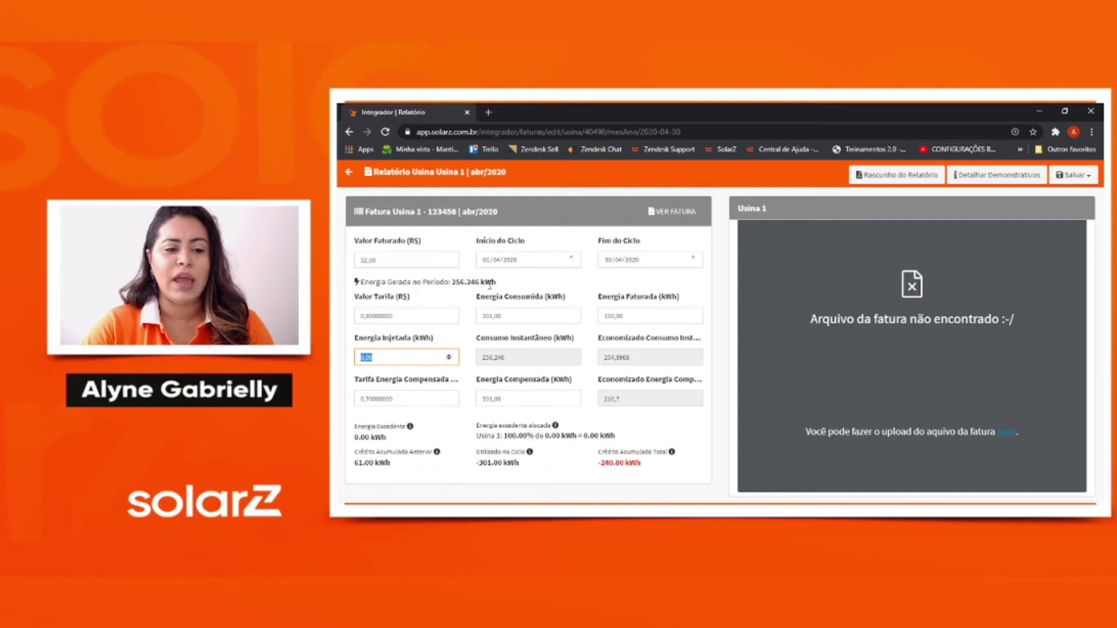
left_click(392, 358)
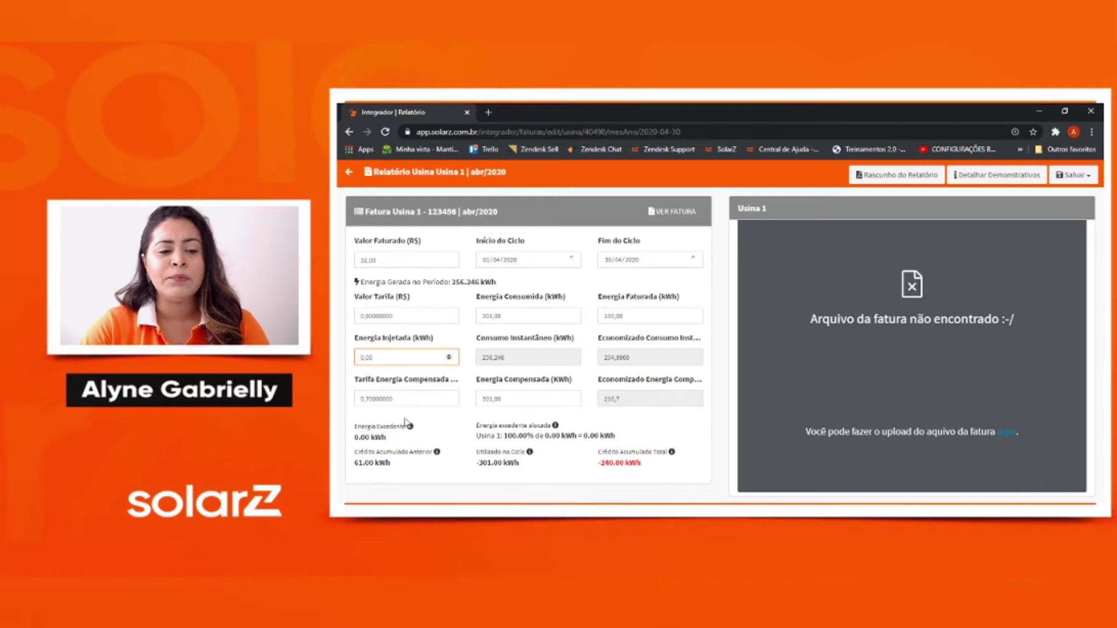
left_click_drag(519, 399, 477, 399)
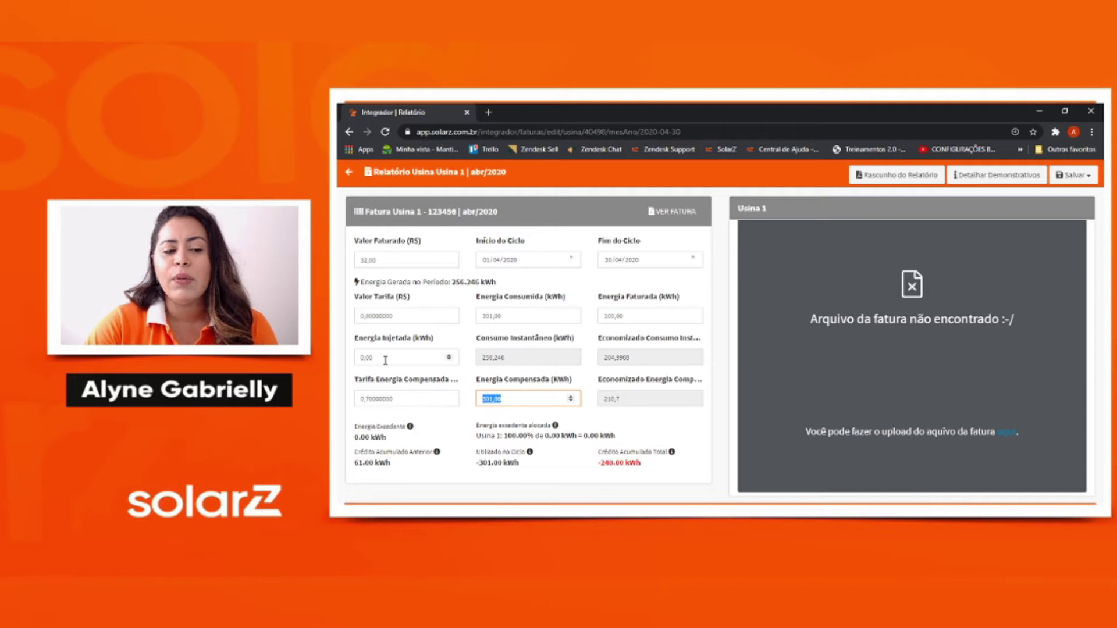
Set the injected energy in Usina 1's abr/2020 invoice to 333 kWh.
left_click_drag(385, 360, 361, 361)
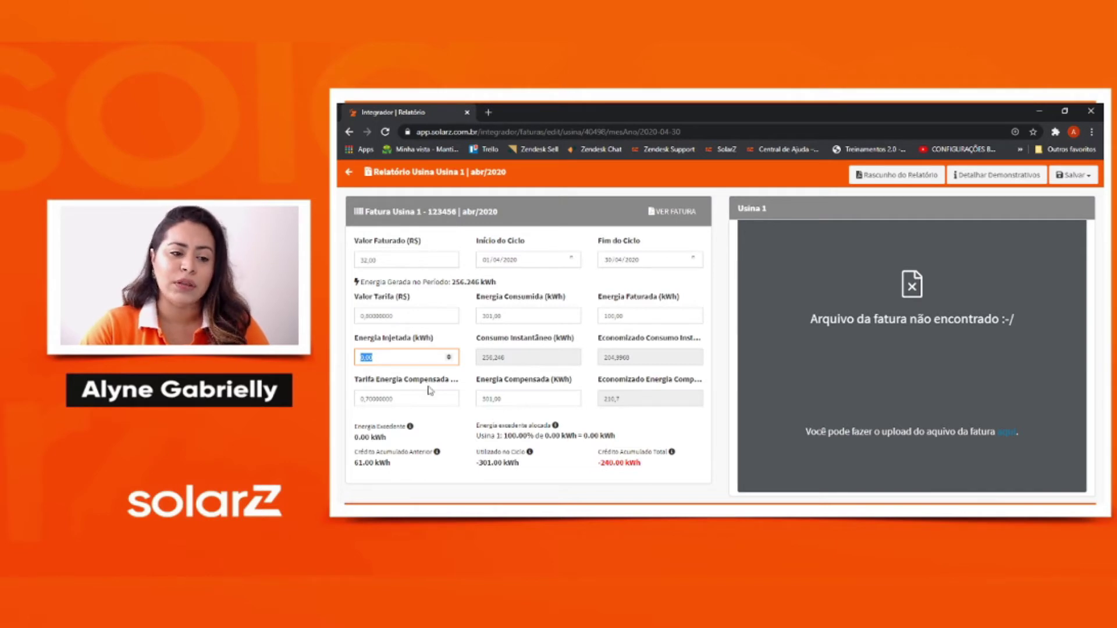
left_click(394, 358)
left_click(535, 399)
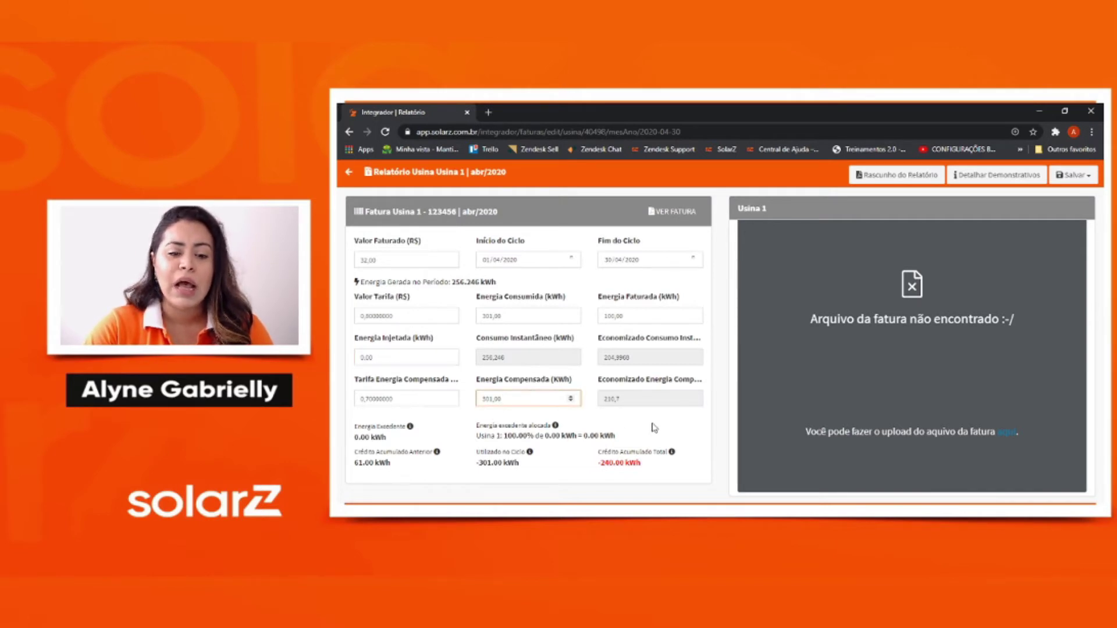
left_click(392, 358)
double_click(391, 358)
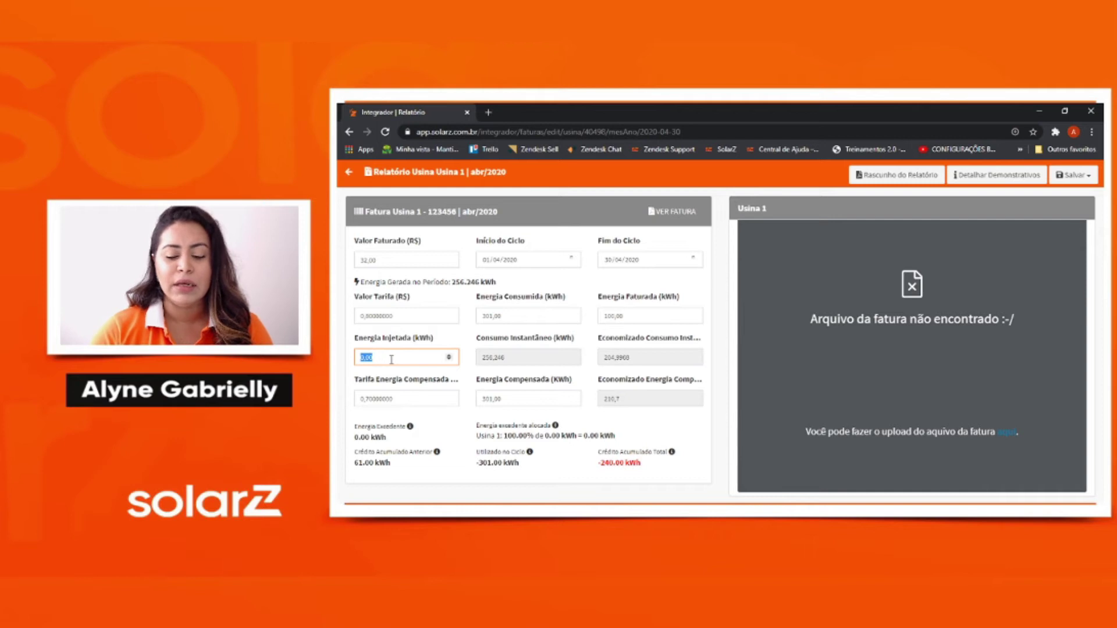
type("330")
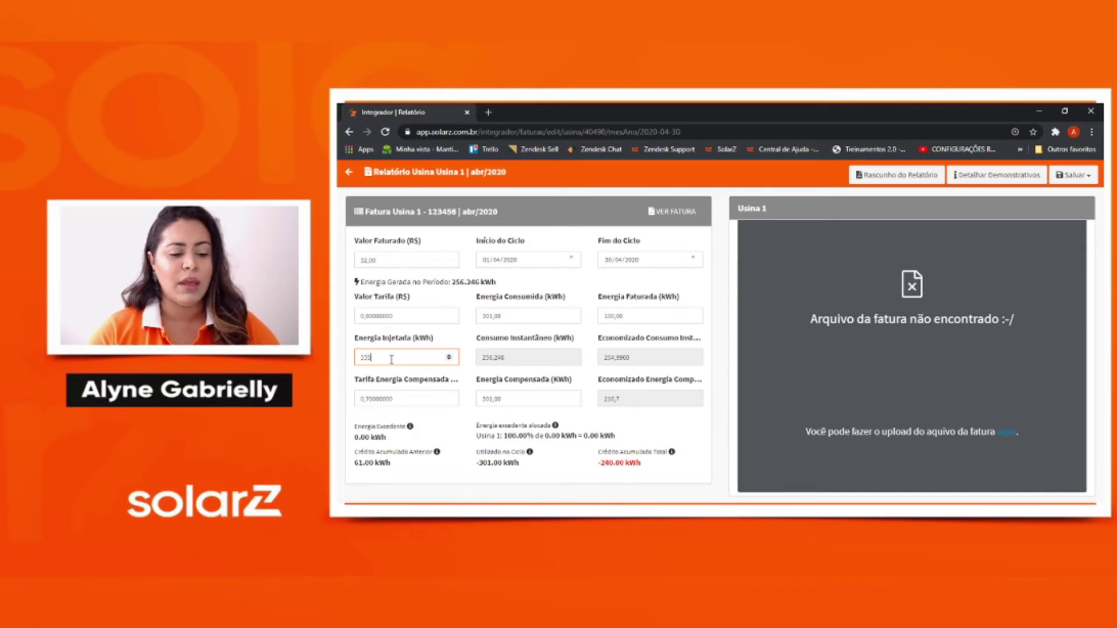
key("Tab")
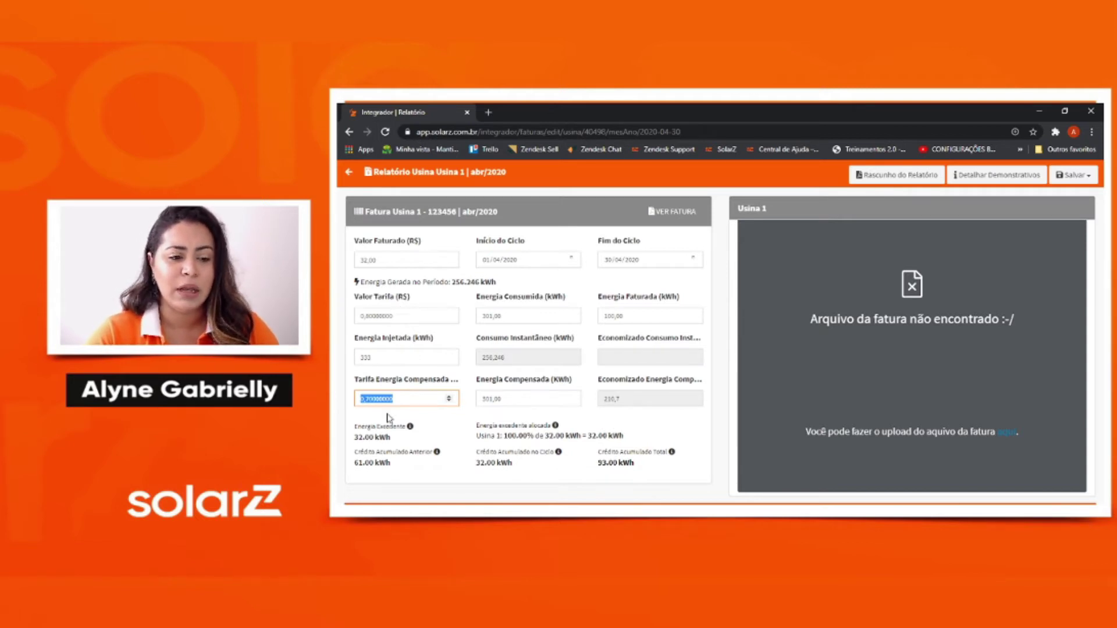
left_click(379, 357)
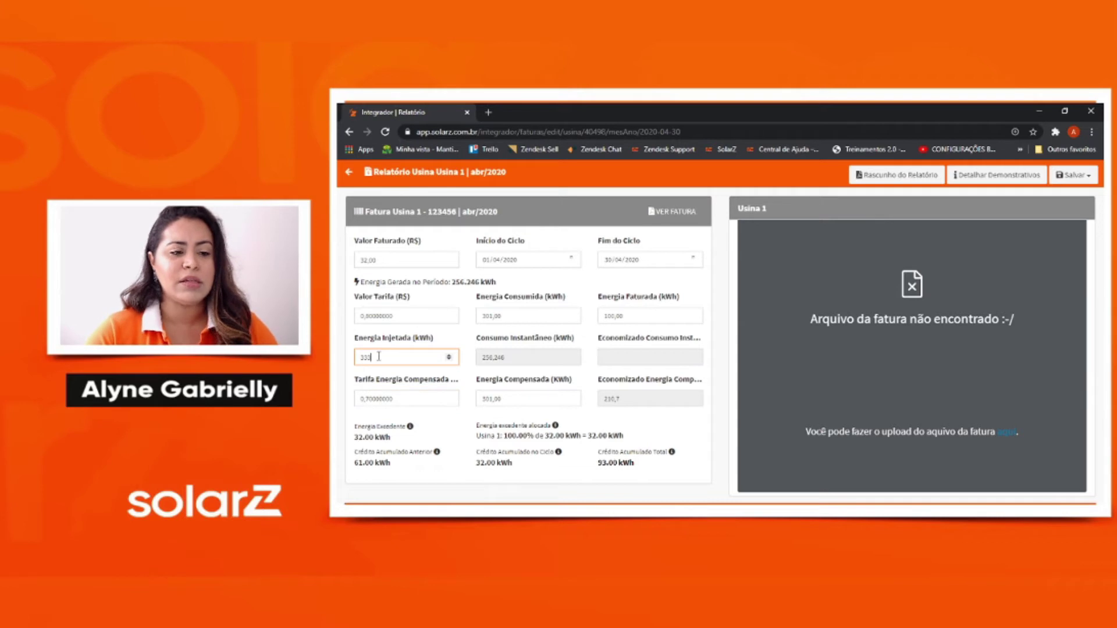
left_click_drag(379, 357, 342, 364)
type("333")
key("Tab")
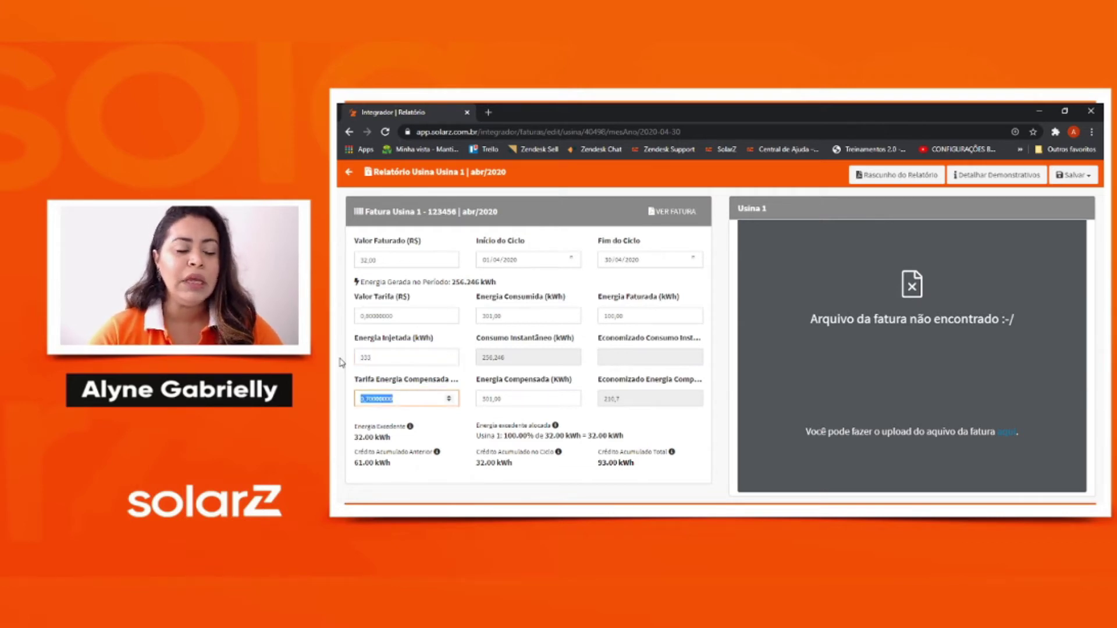
Check the excess energy in the abr/2020 invoice against its injected and compensated energy values.
left_click_drag(356, 432, 666, 472)
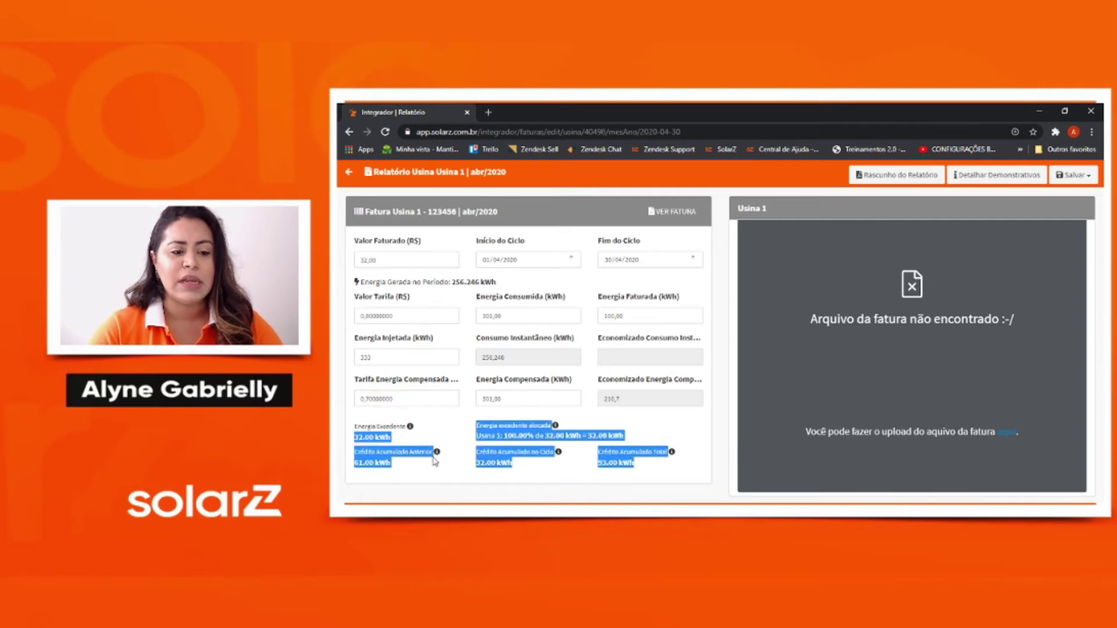
left_click(361, 429)
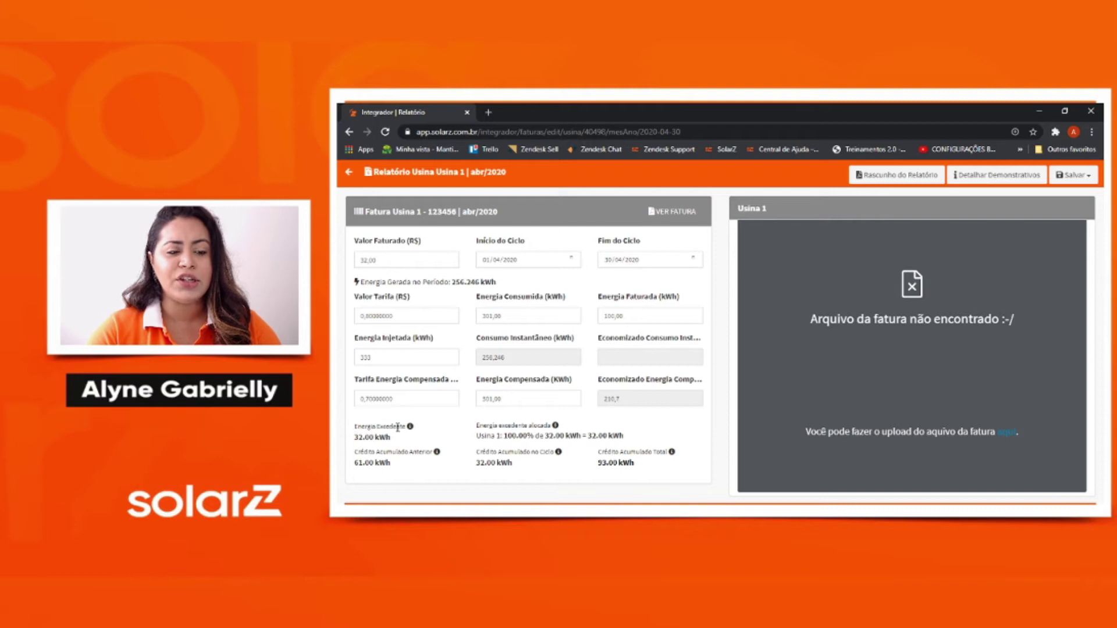
left_click_drag(354, 437, 364, 437)
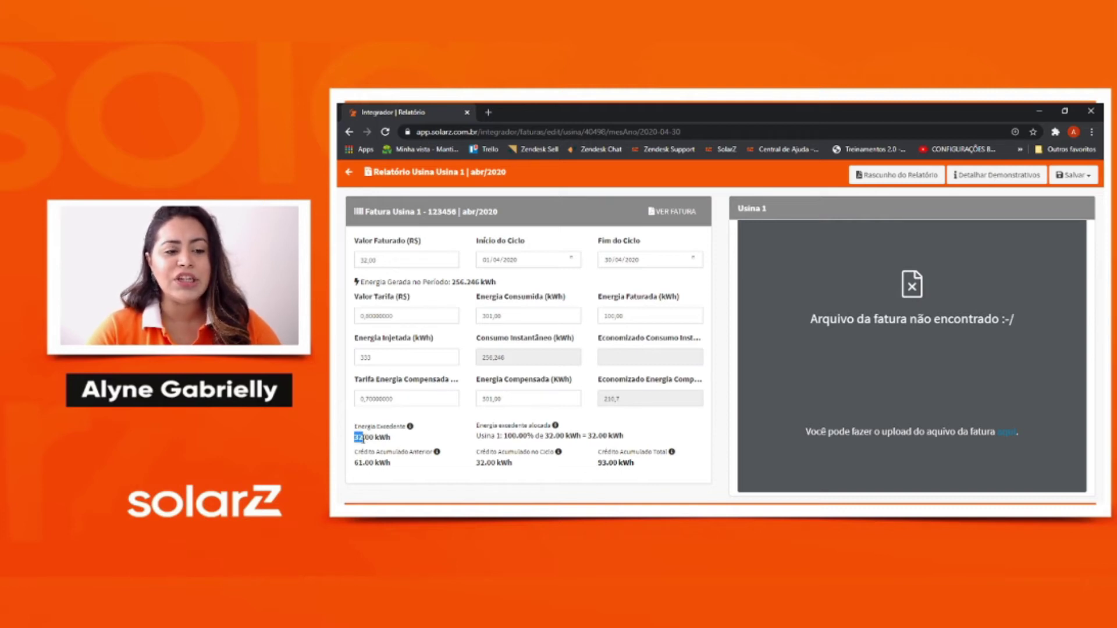
left_click(408, 442)
left_click(398, 359)
left_click(532, 400)
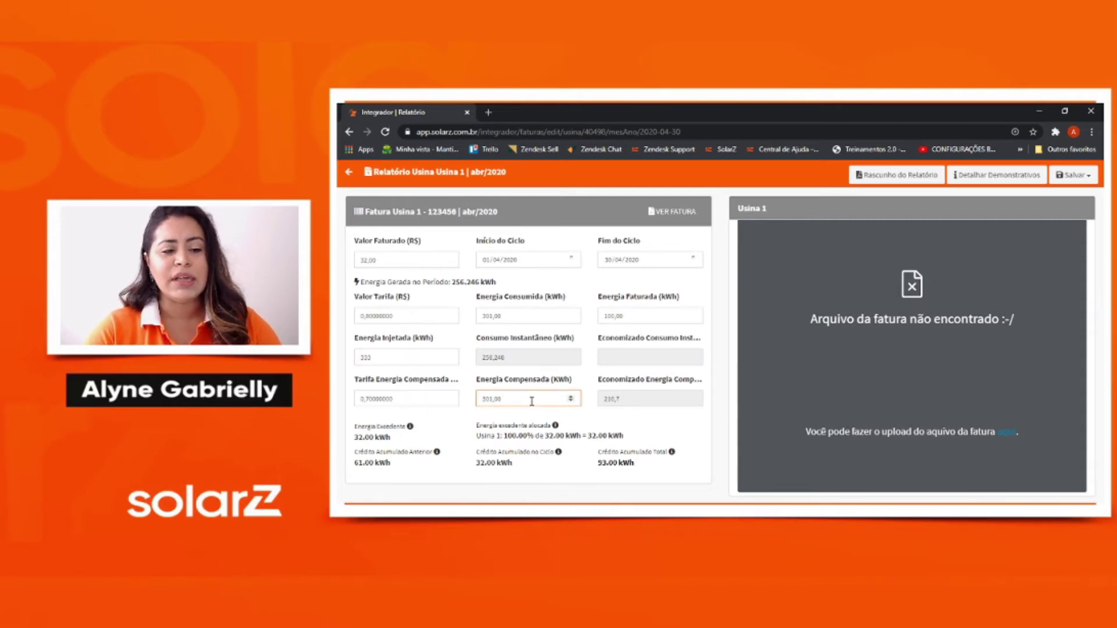
left_click_drag(354, 438, 388, 438)
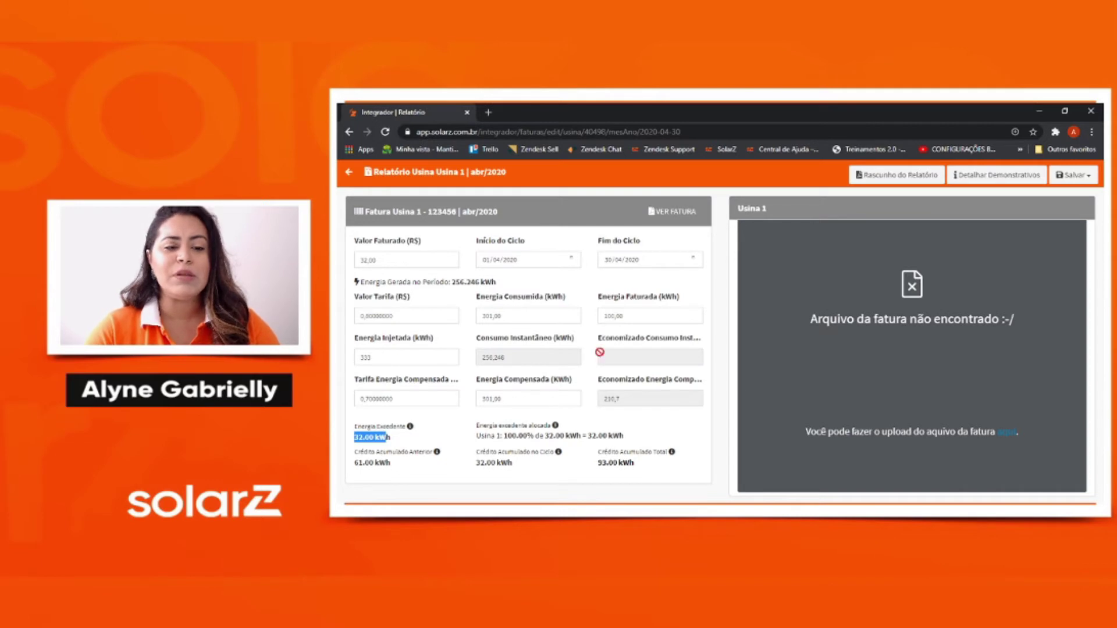
left_click(452, 443)
Check the allocated excess energy and the previous, current-cycle and total accumulated credits in the abr/2020 invoice.
left_click_drag(475, 436, 626, 441)
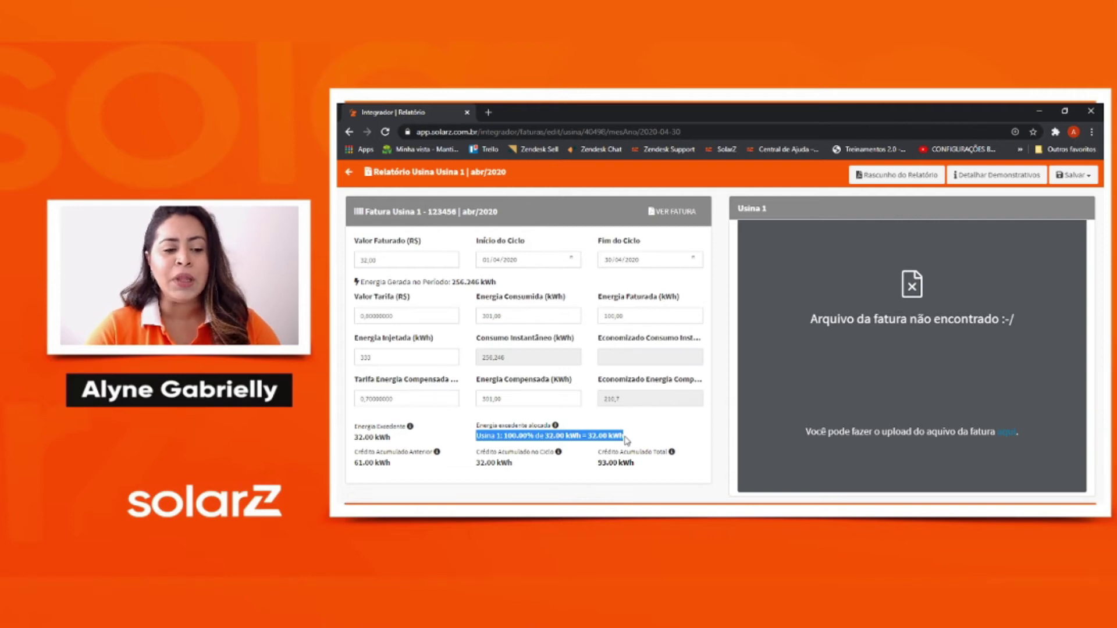
left_click_drag(355, 463, 388, 466)
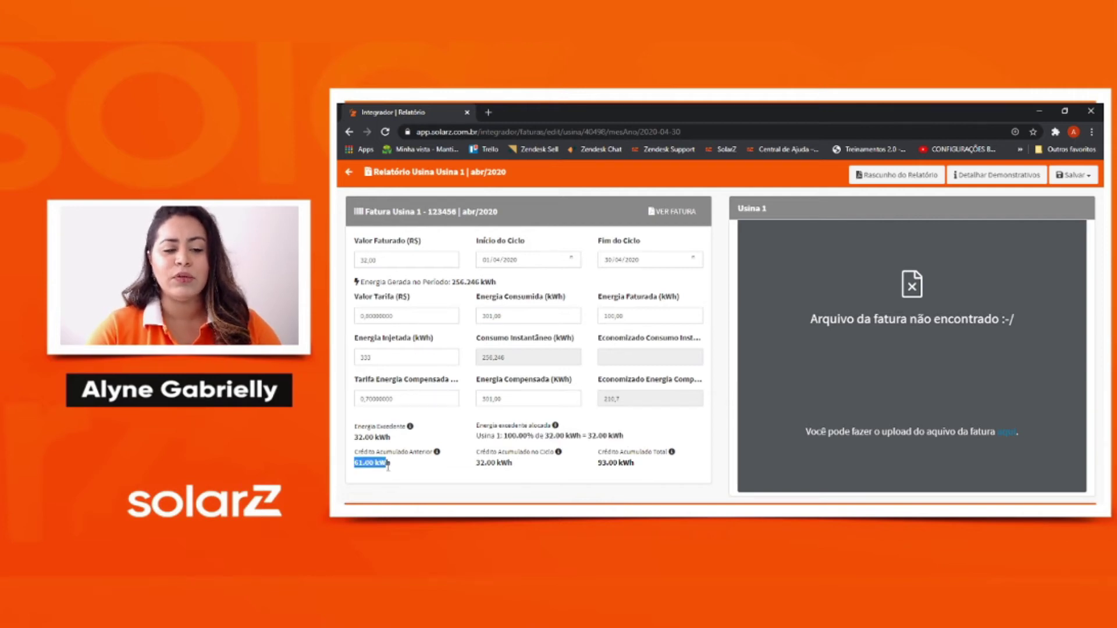
left_click(478, 463)
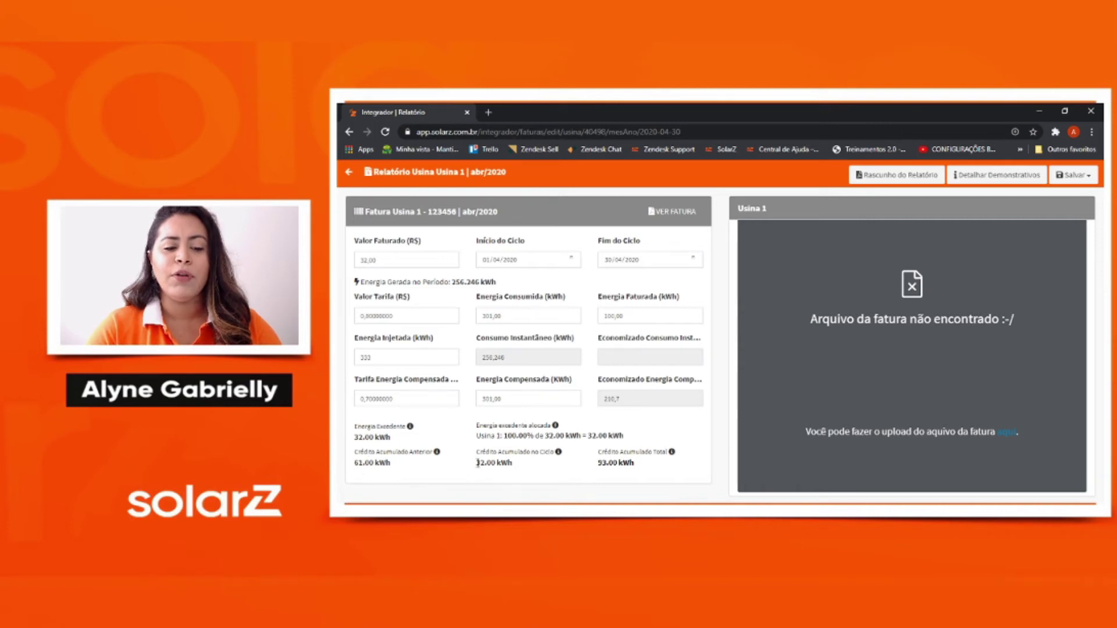
left_click_drag(478, 463, 518, 467)
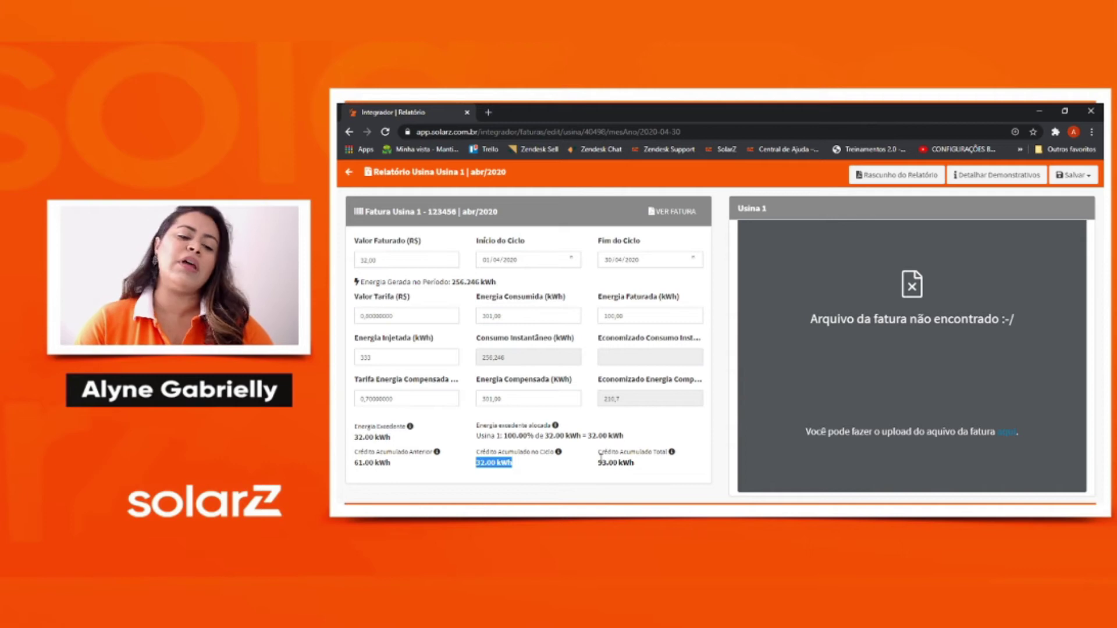
left_click_drag(599, 463, 646, 466)
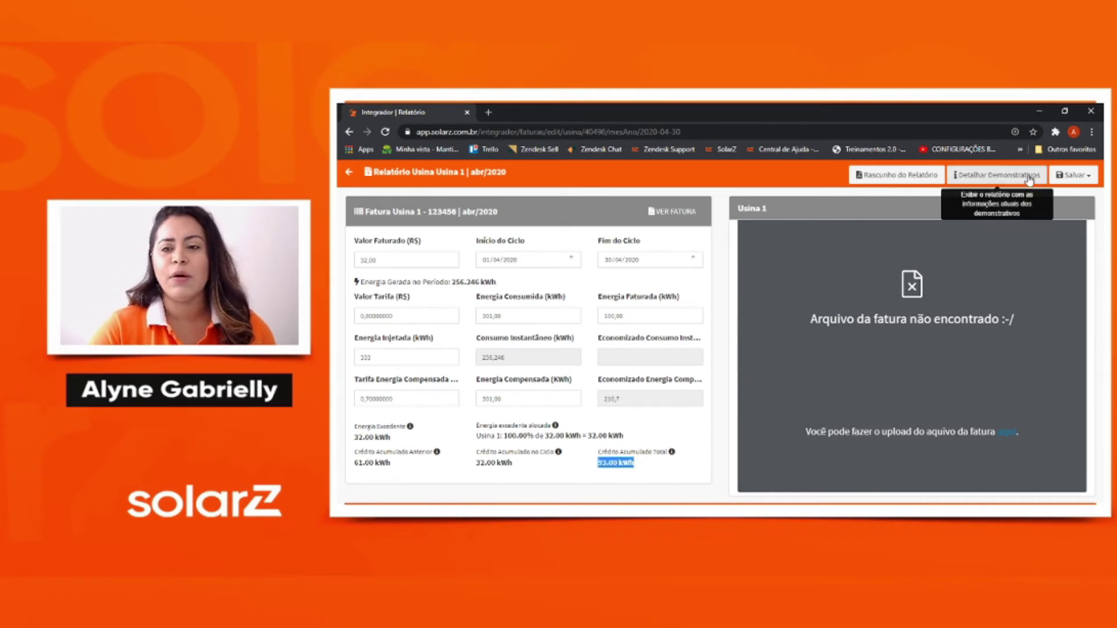
Save the abr/2020 report changes and generate Usina 1's abr/2020 through jul/2020 reports in order.
left_click(1077, 175)
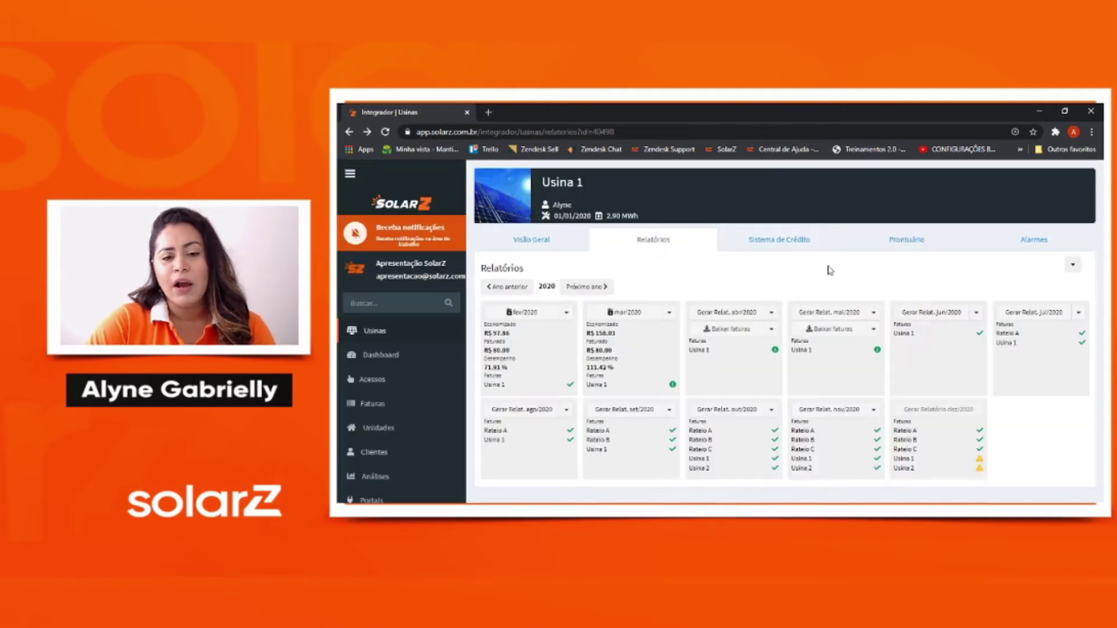
left_click(726, 317)
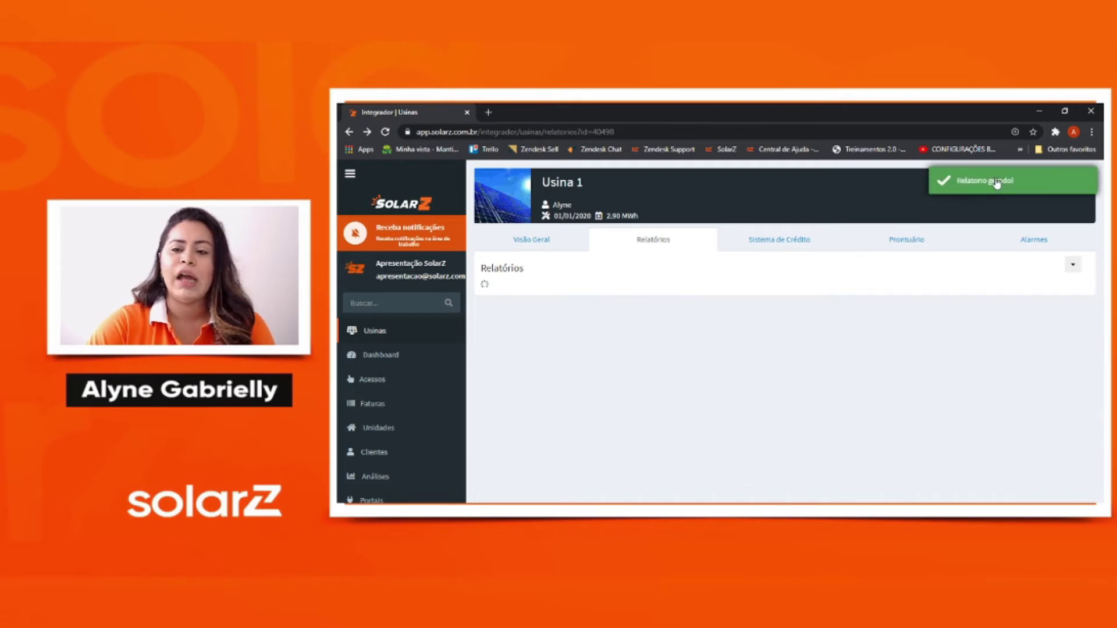
left_click(826, 314)
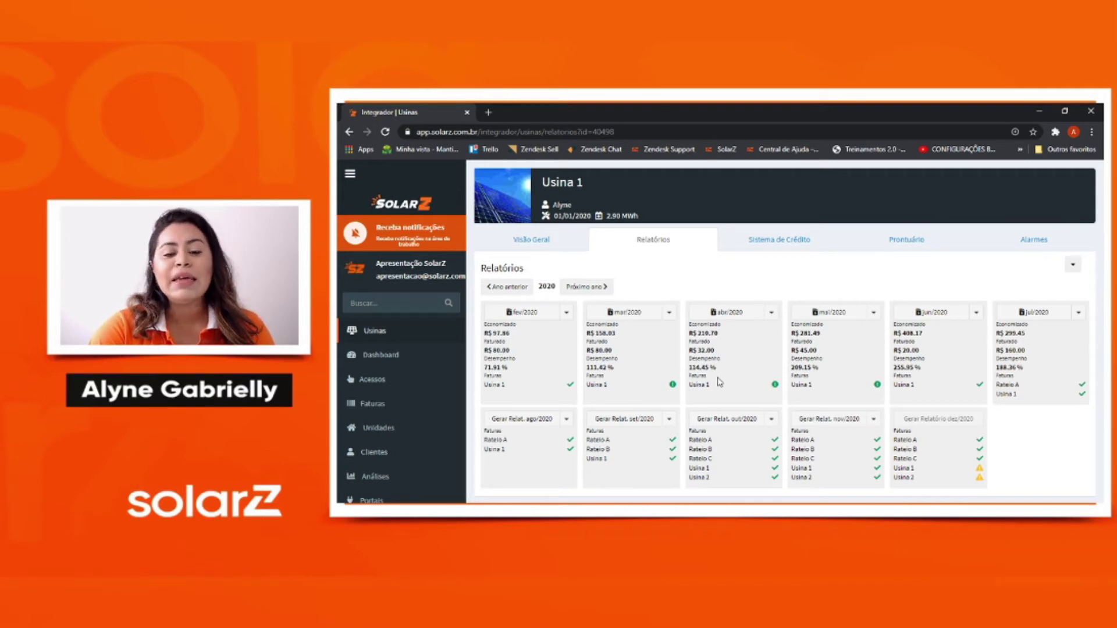
Open Usina 1's ago/2020 report for editing and show its detailed energy statements.
left_click(550, 425)
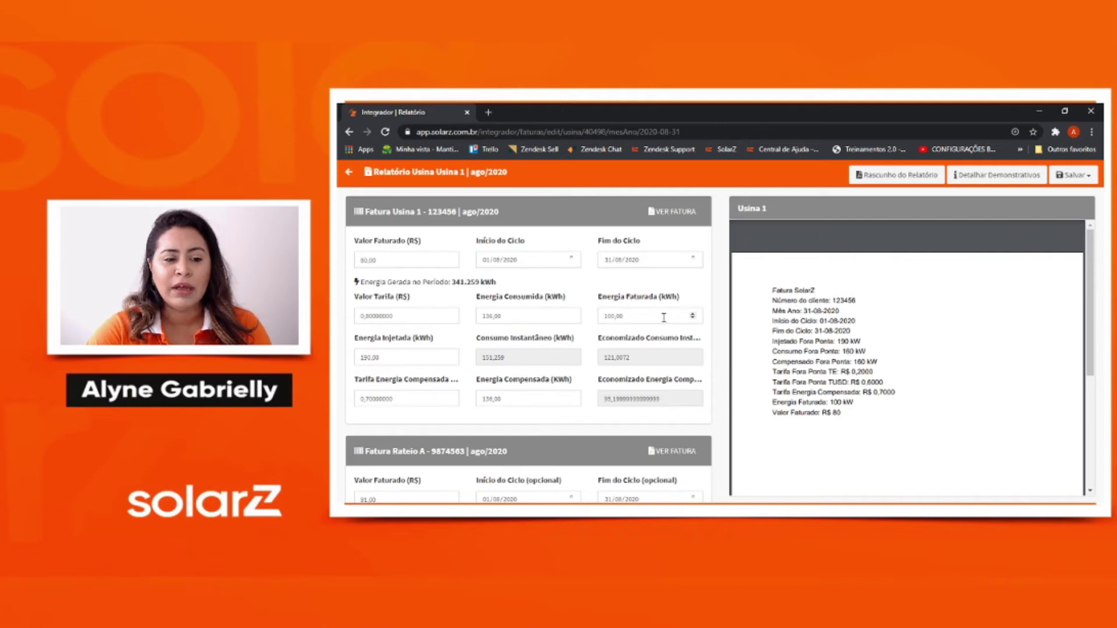
left_click(388, 359)
double_click(388, 359)
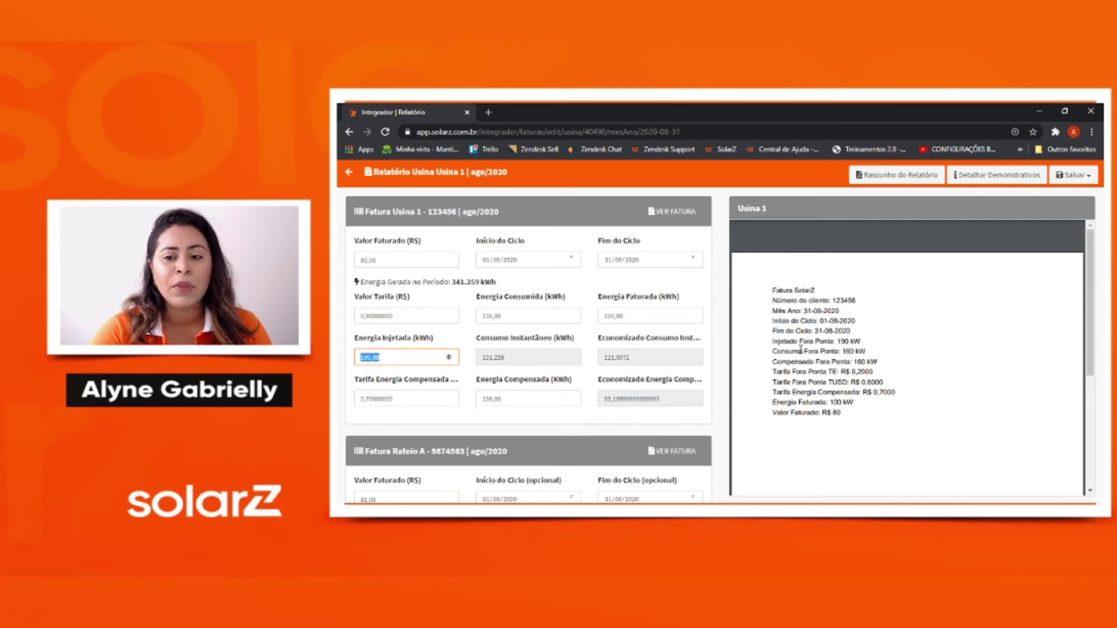
left_click(991, 177)
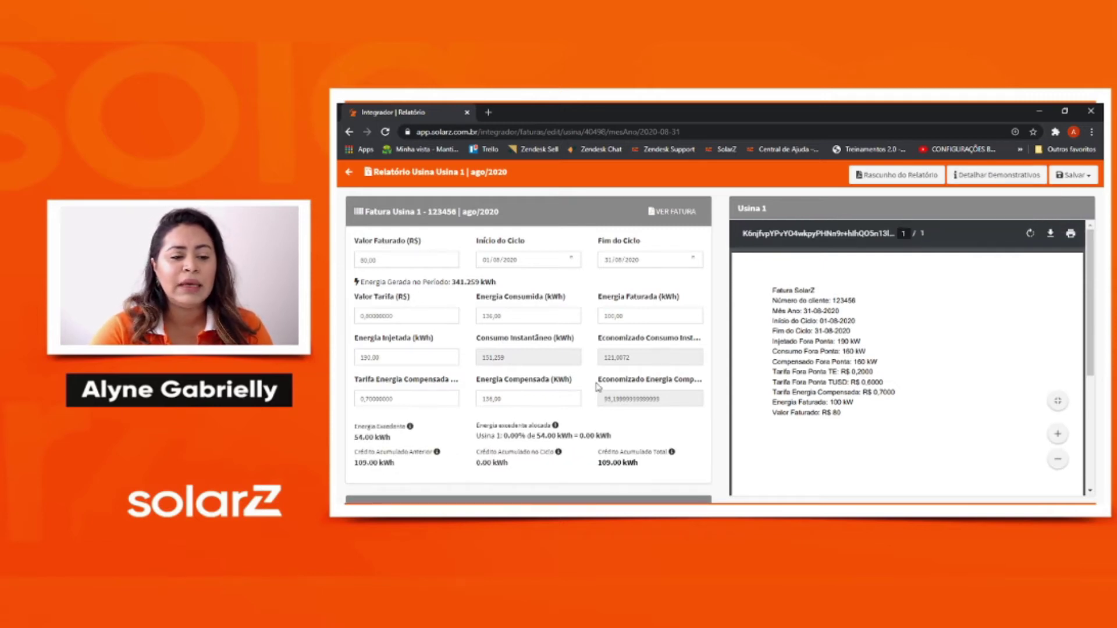
Compare the injected, compensated and excess energy values in Usina 1's ago/2020 invoice.
left_click(392, 358)
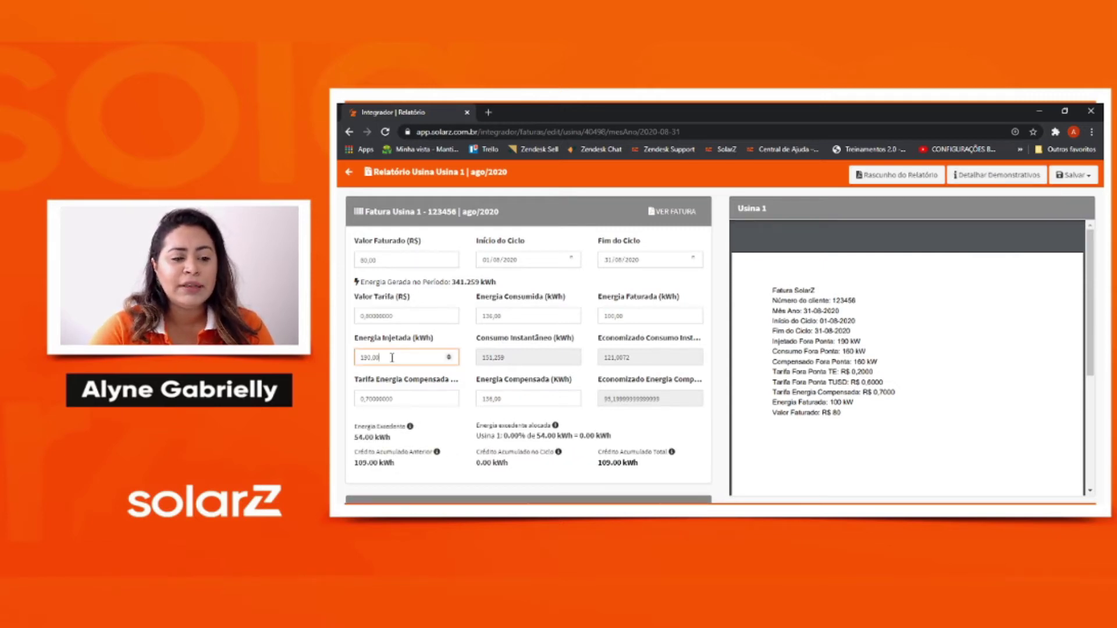
left_click(511, 398)
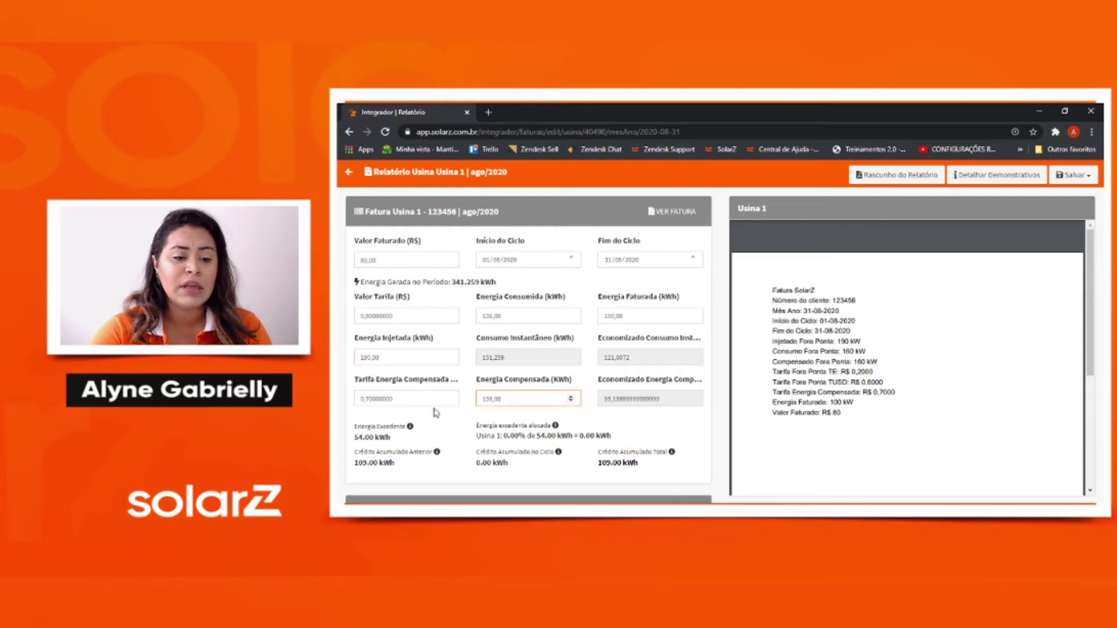
left_click_drag(355, 438, 393, 439)
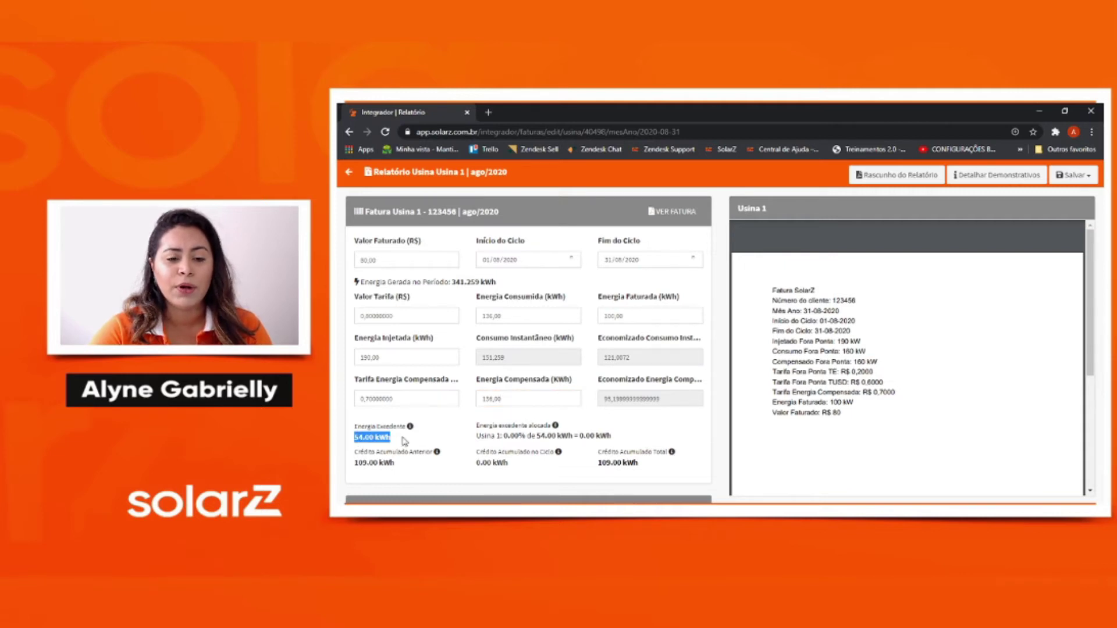
Check Rateio A's total accumulated credit and compare its allocated excess energy with Usina 1's excess energy for ago/2020.
scroll(402, 443, "down", 4)
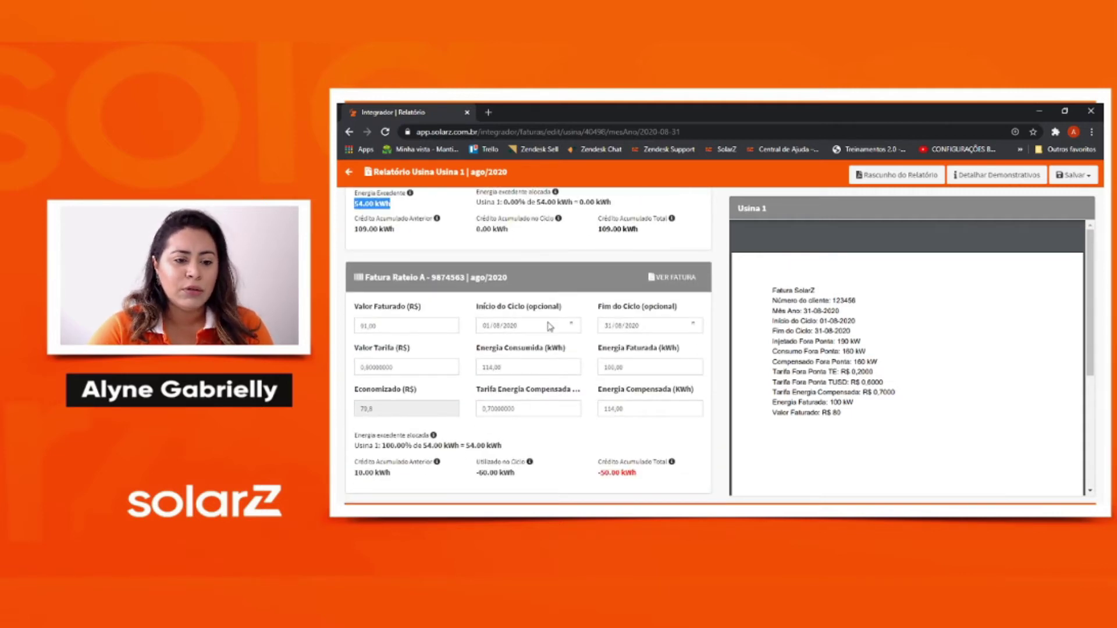
left_click_drag(598, 475, 650, 478)
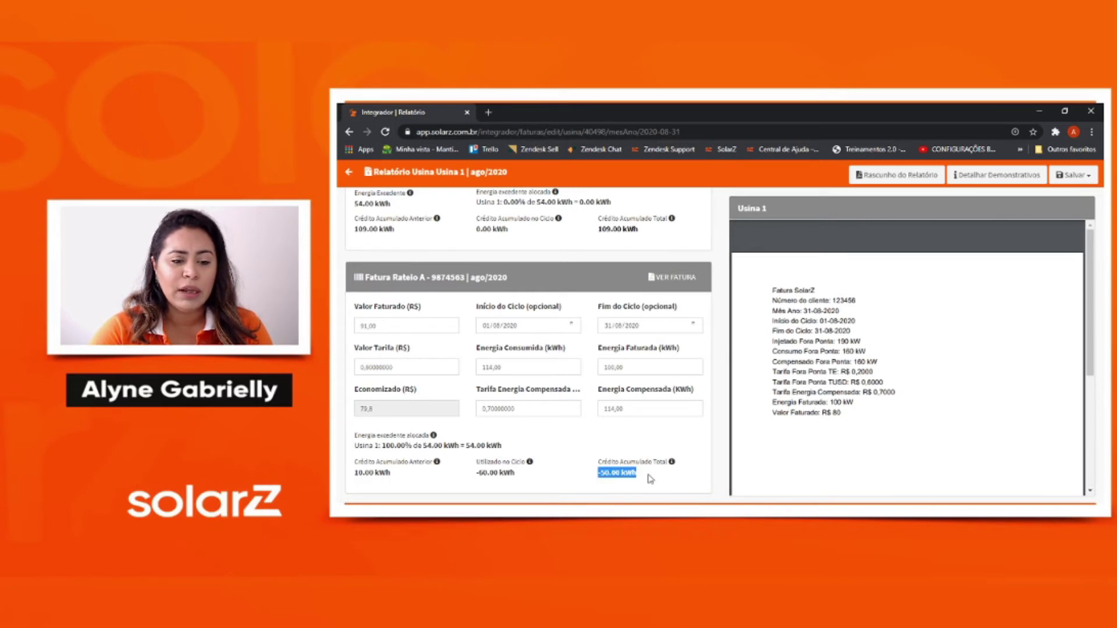
left_click(650, 478)
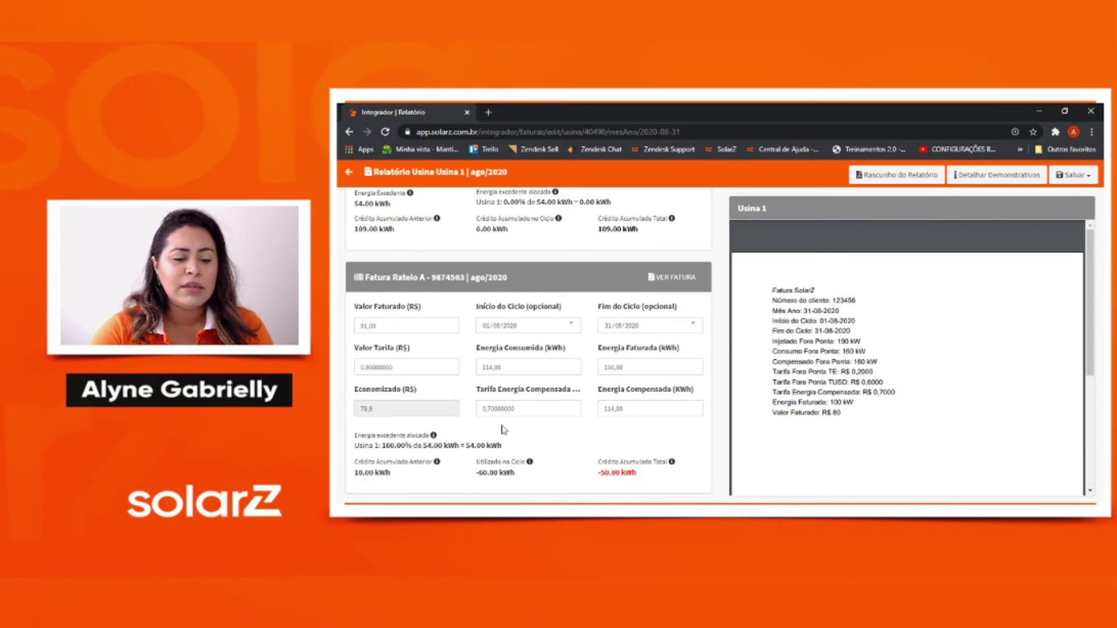
scroll(448, 324, "up", 1)
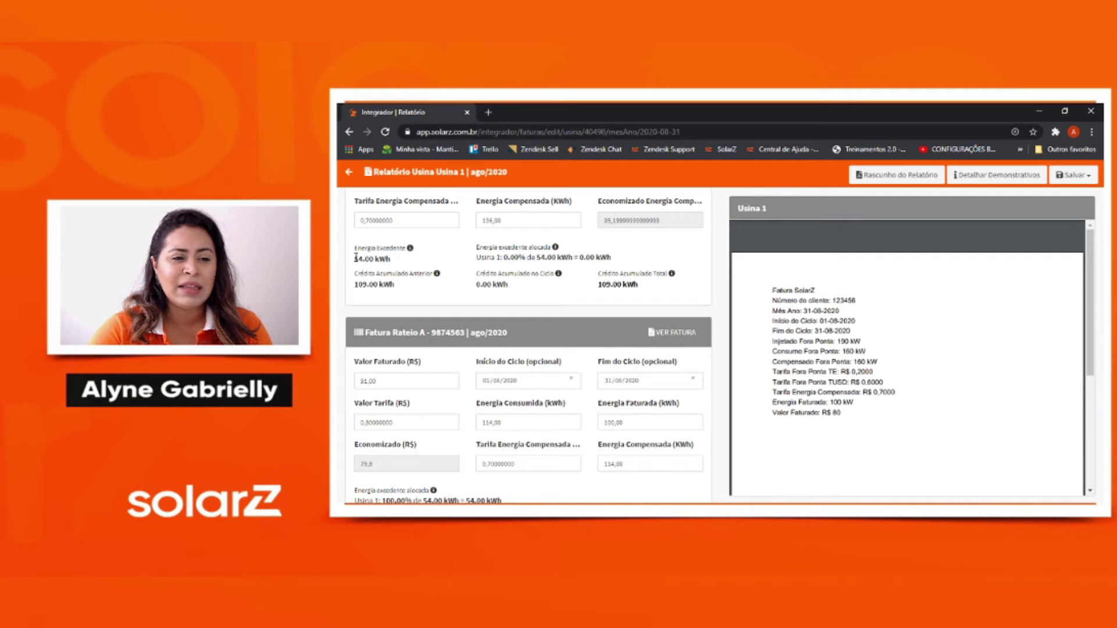
left_click_drag(355, 260, 398, 263)
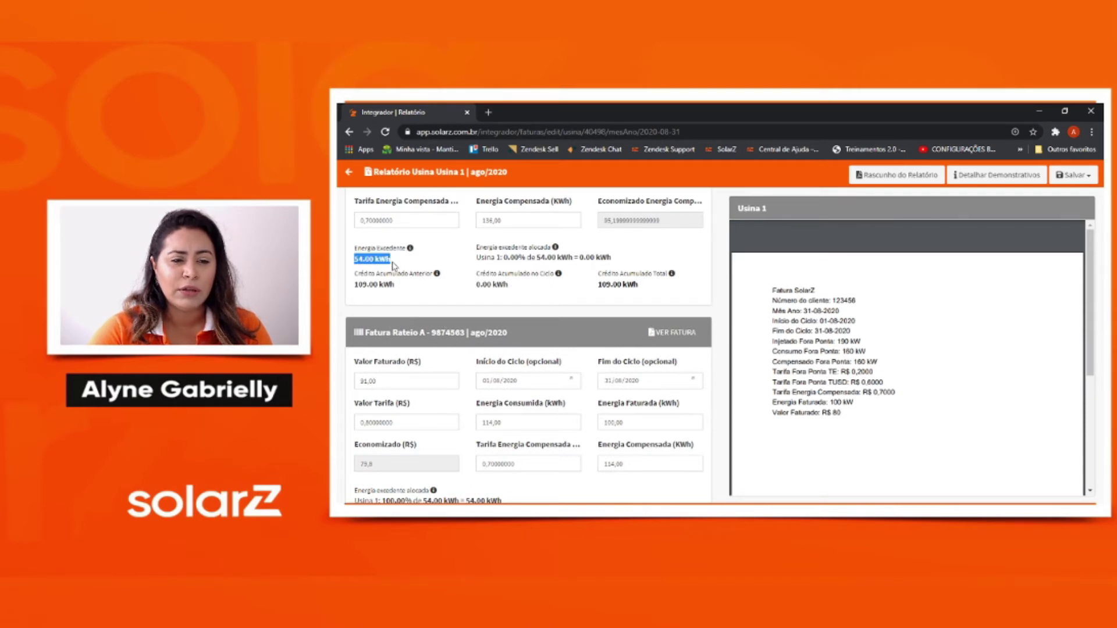
scroll(511, 345, "down", 1)
left_click_drag(355, 446, 515, 455)
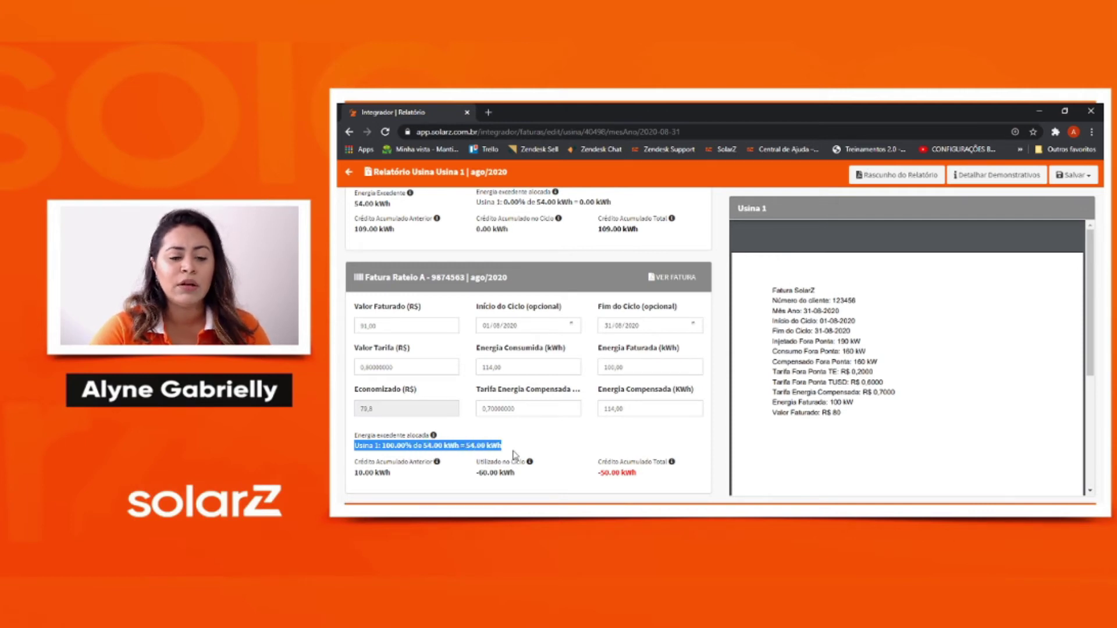
Check Rateio A's previous accumulated credit against its compensated and allocated excess energy in the ago/2020 invoice.
left_click(514, 454)
left_click_drag(355, 474, 393, 482)
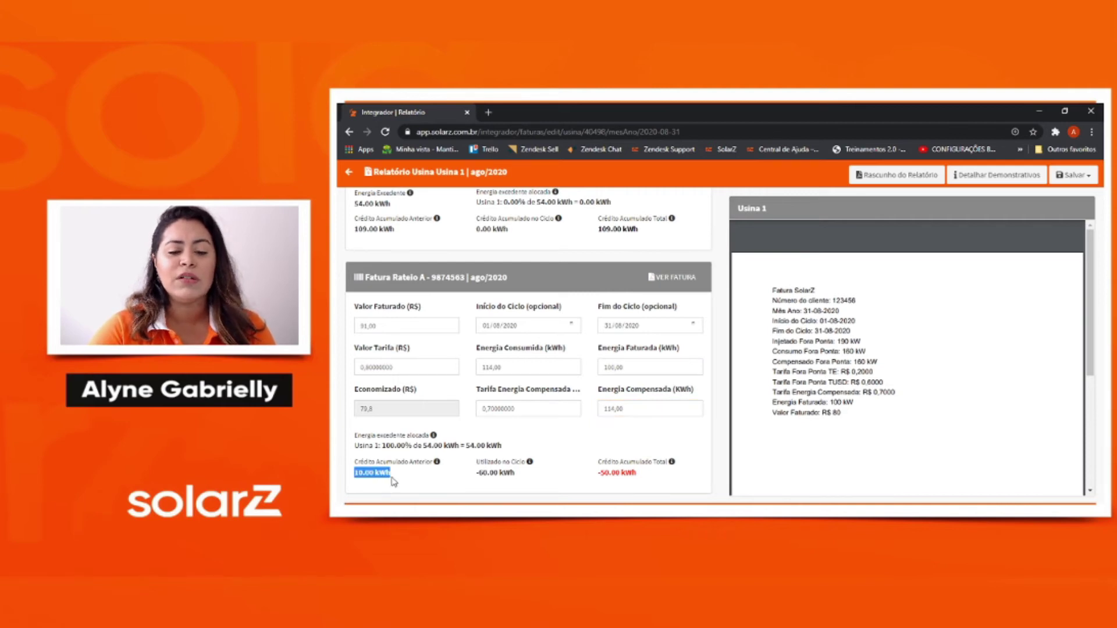
left_click(632, 410)
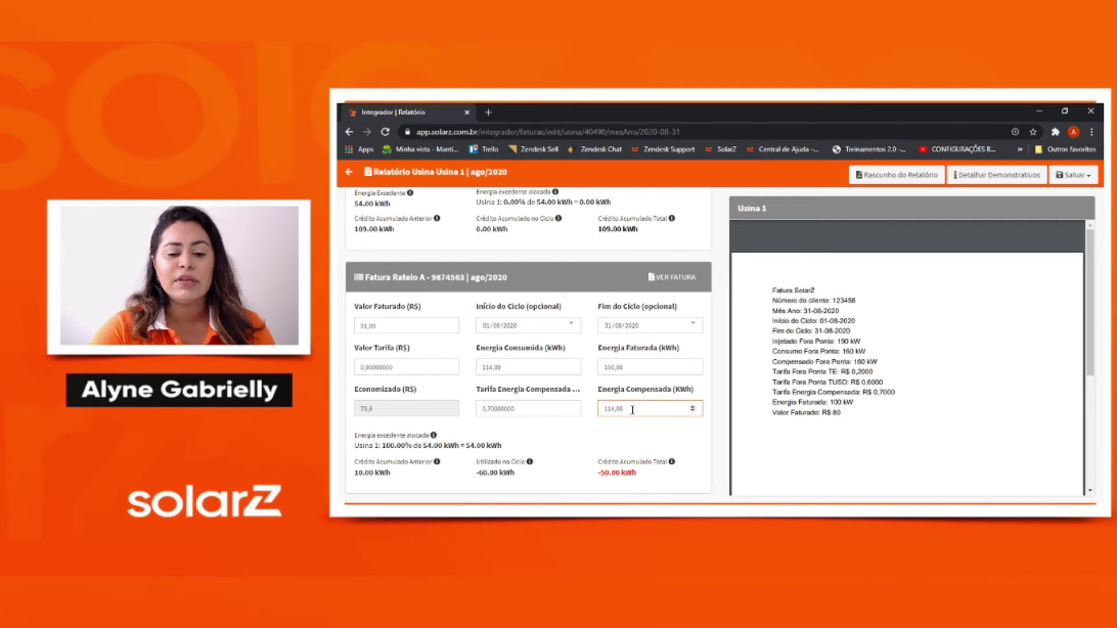
left_click_drag(424, 447, 438, 448)
left_click_drag(352, 475, 372, 474)
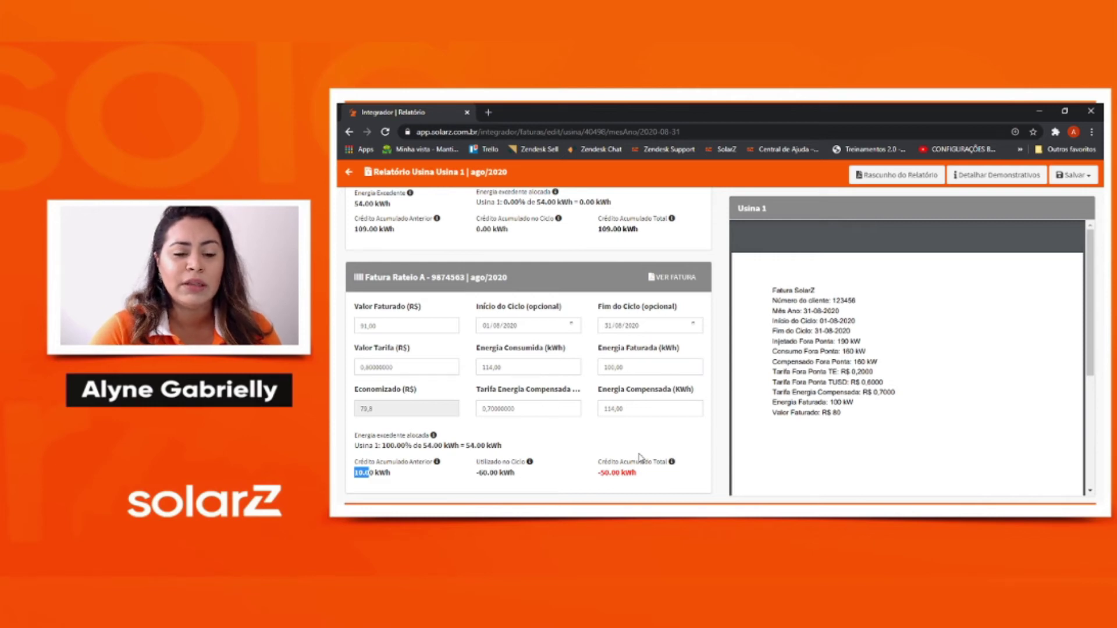
Check Rateio A's total accumulated credit in the ago/2020 invoice and return to Usina 1's report list.
left_click_drag(598, 473, 641, 479)
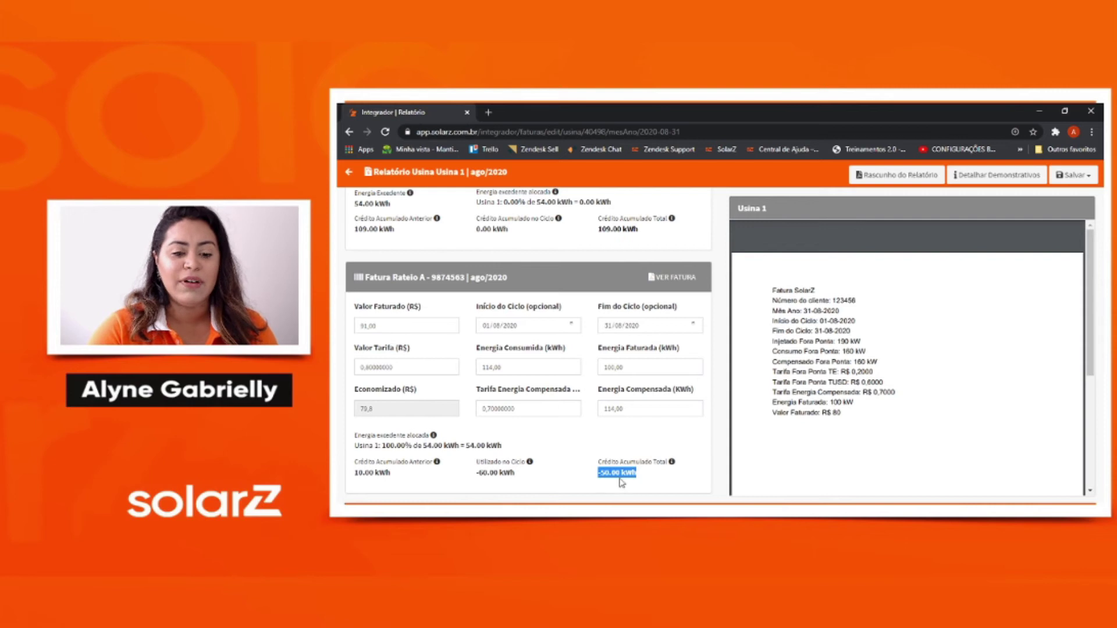
scroll(582, 408, "up", 4)
scroll(578, 398, "up", 1)
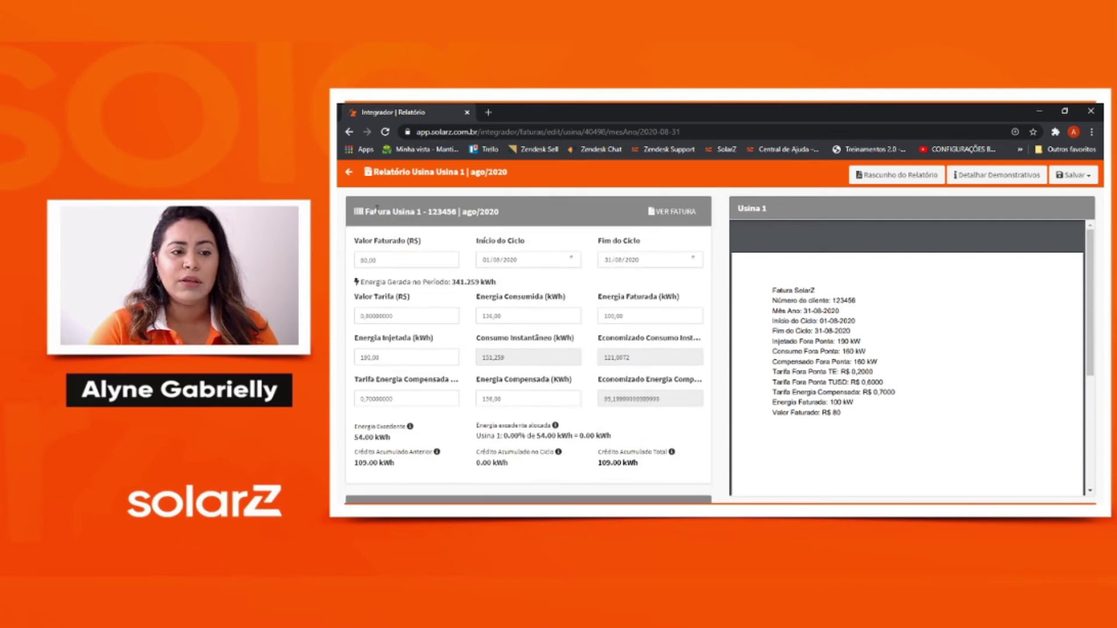
left_click(347, 173)
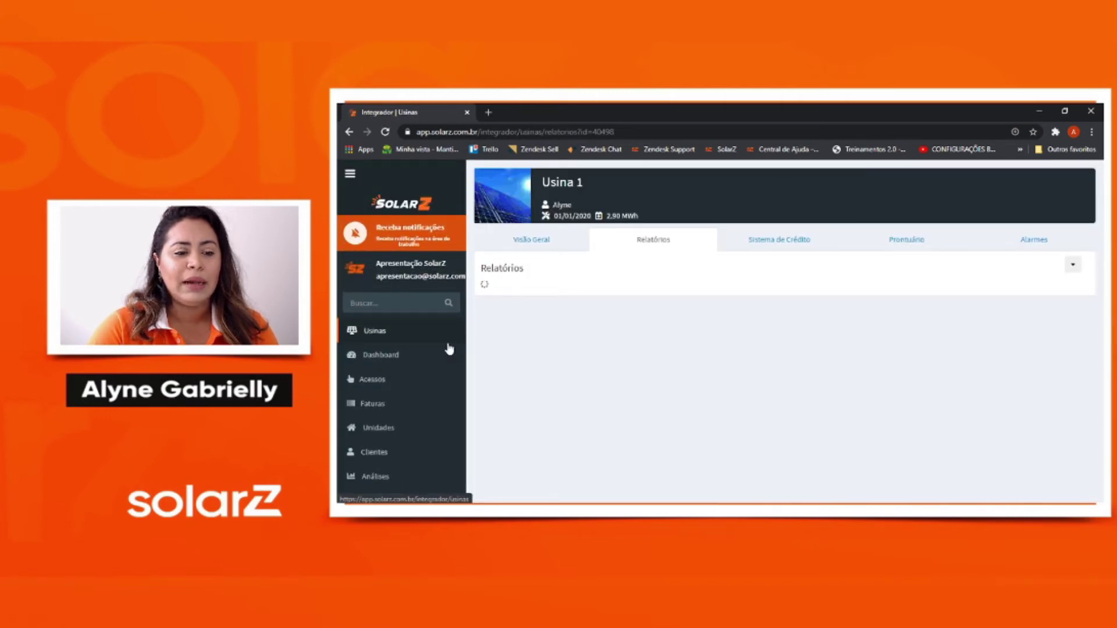
Search the consumer units for "rateio a" and open the Rateio A unit to check its credit balance.
left_click(380, 429)
left_click(547, 184)
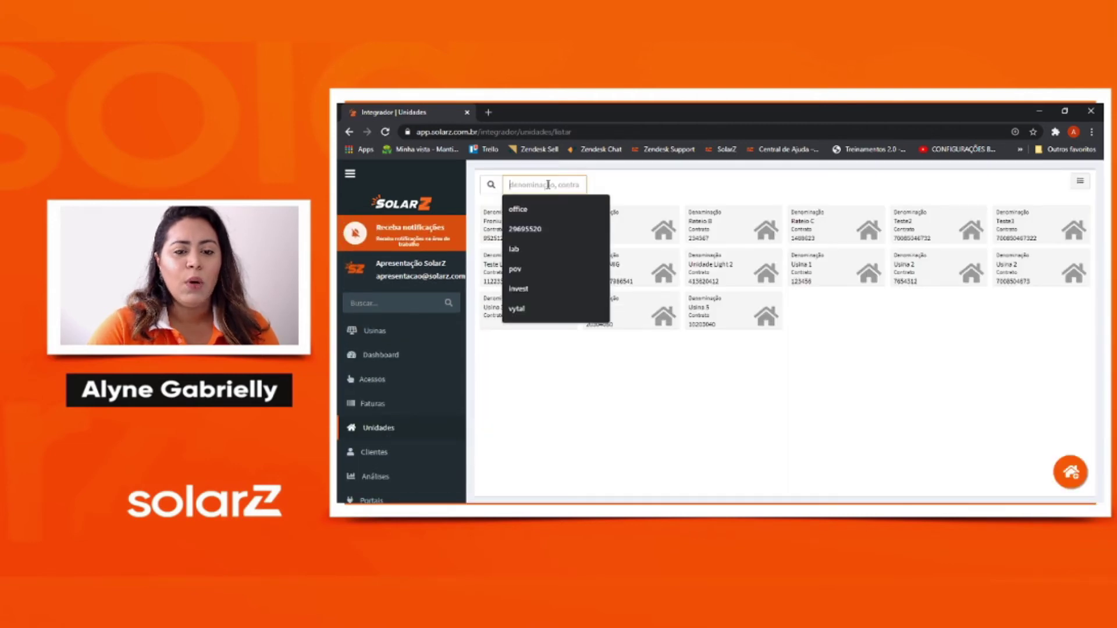
type("rateio a")
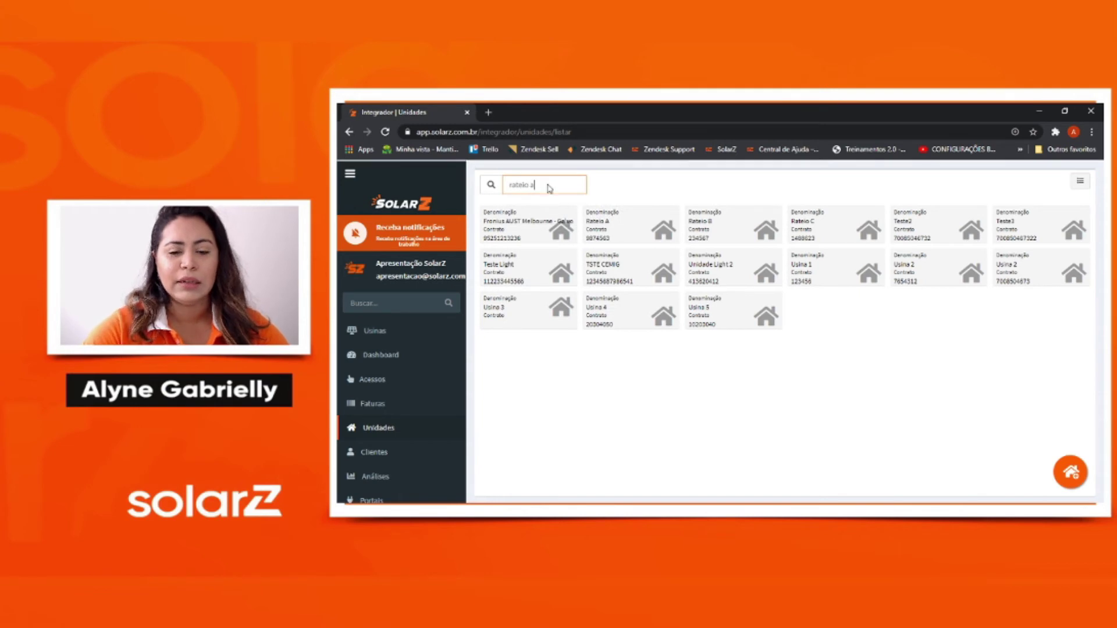
key("Return")
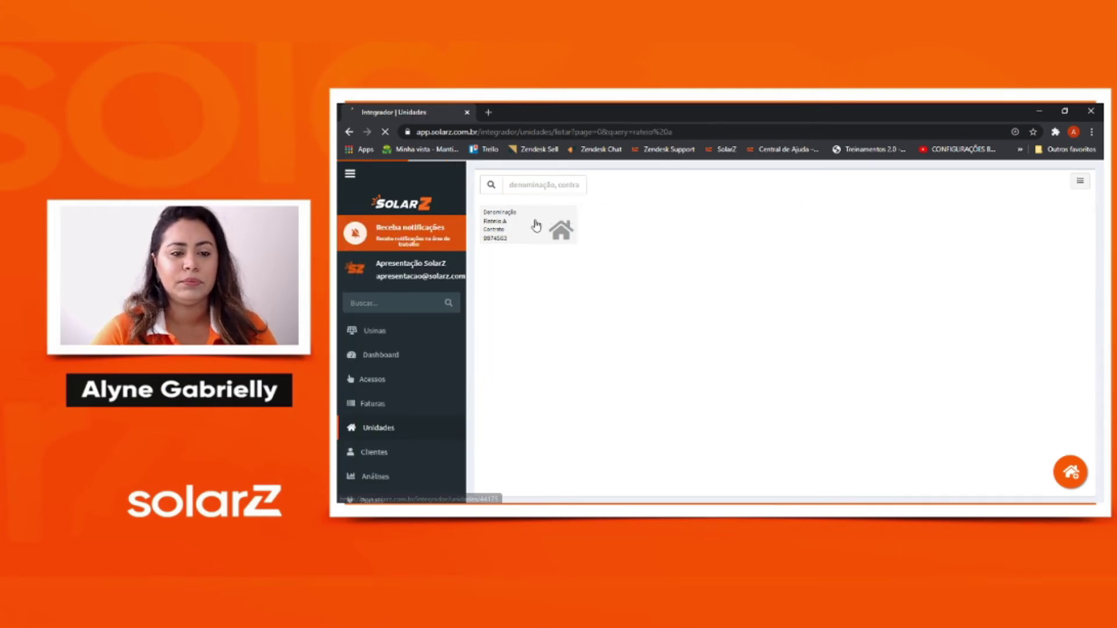
left_click(536, 226)
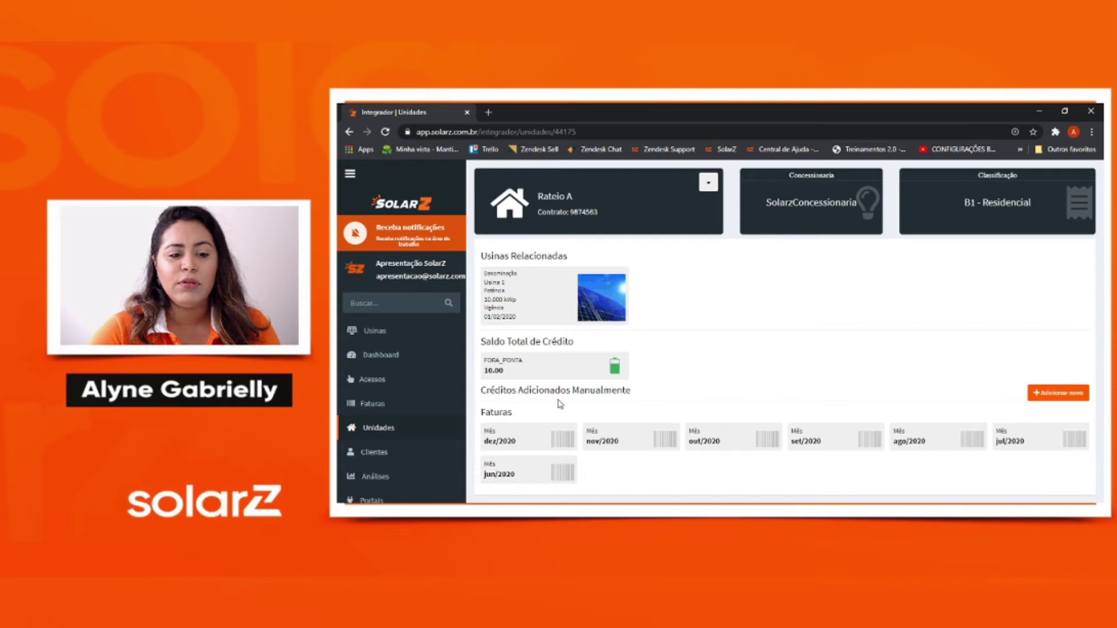
left_click(1061, 396)
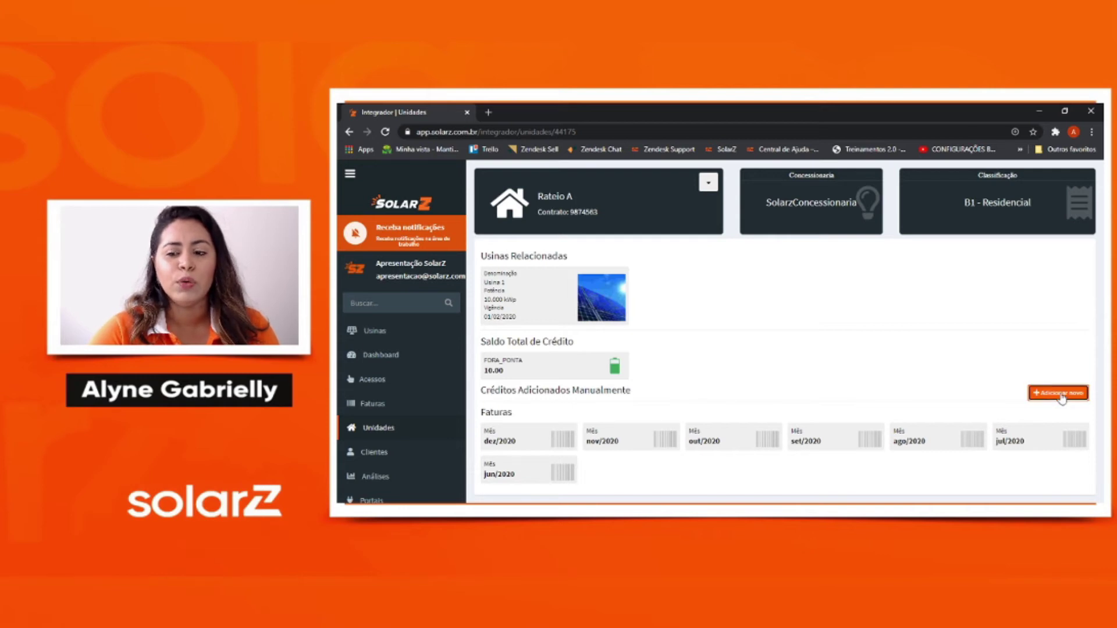
left_click(727, 247)
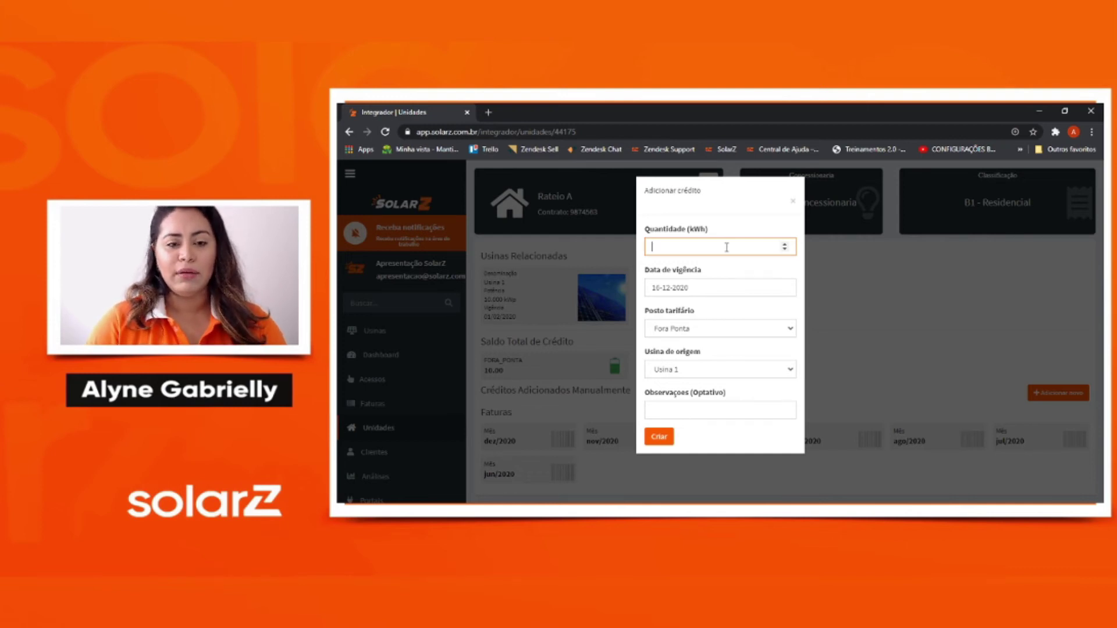
type("50")
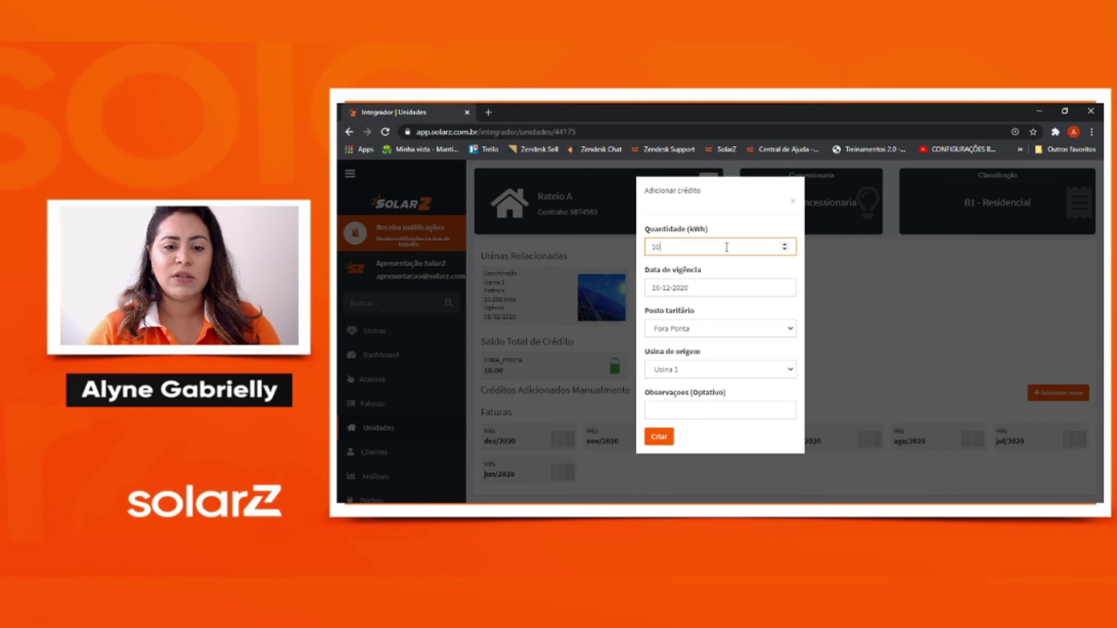
left_click(721, 287)
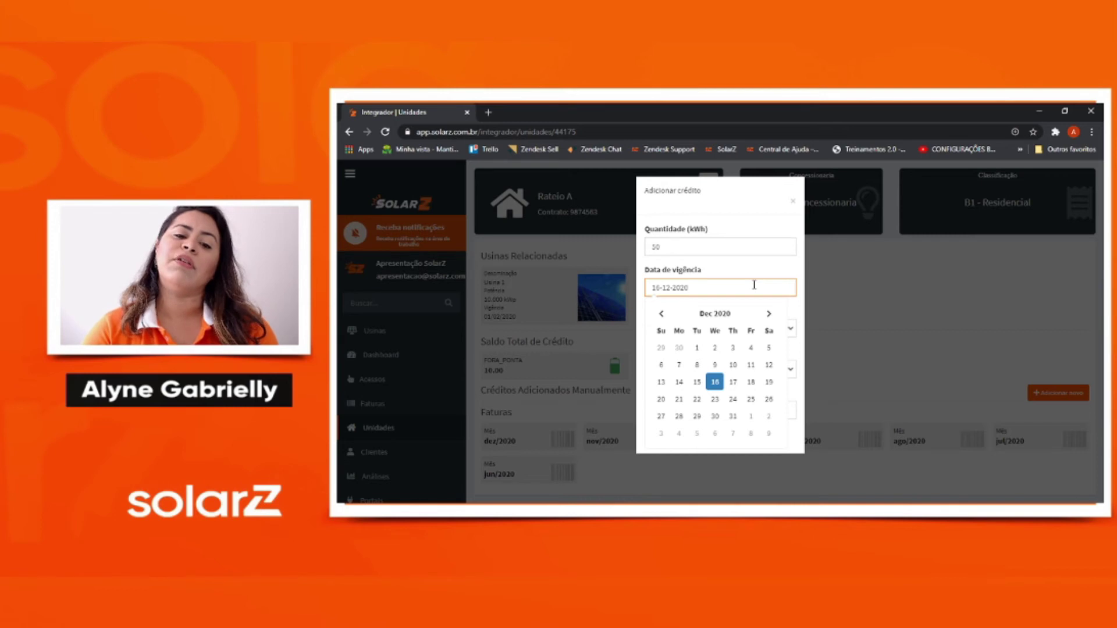
left_click(756, 223)
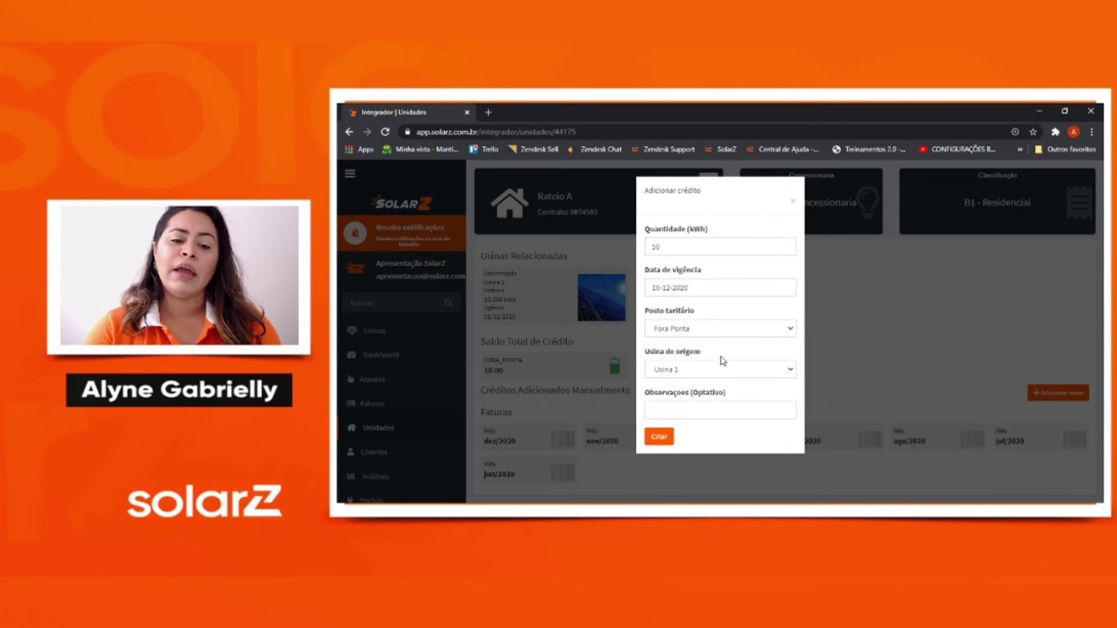
left_click(706, 411)
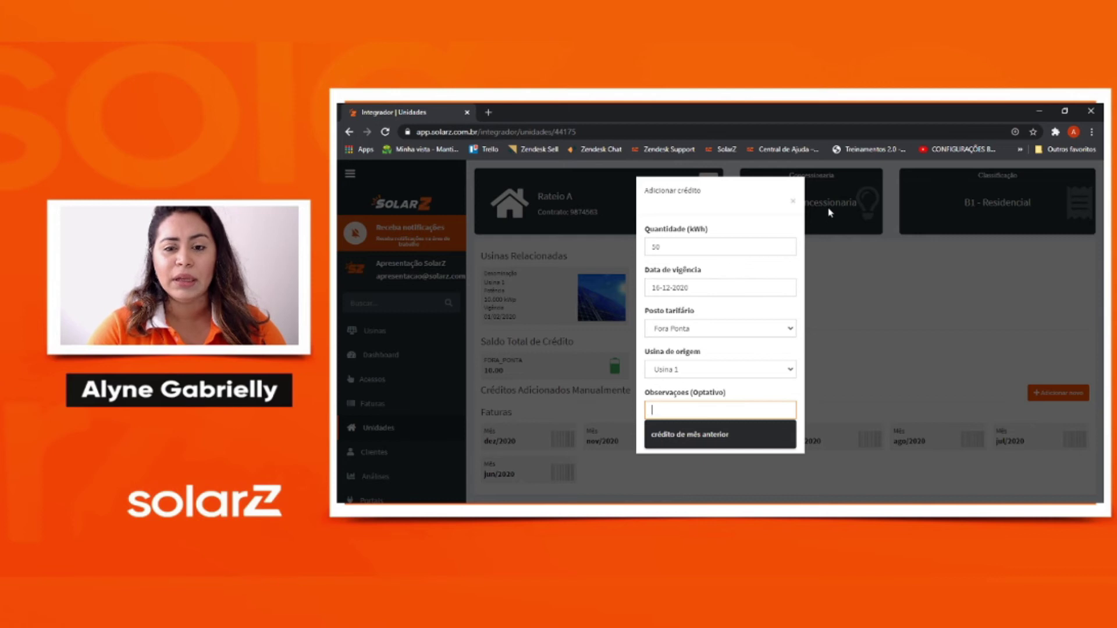
left_click(793, 203)
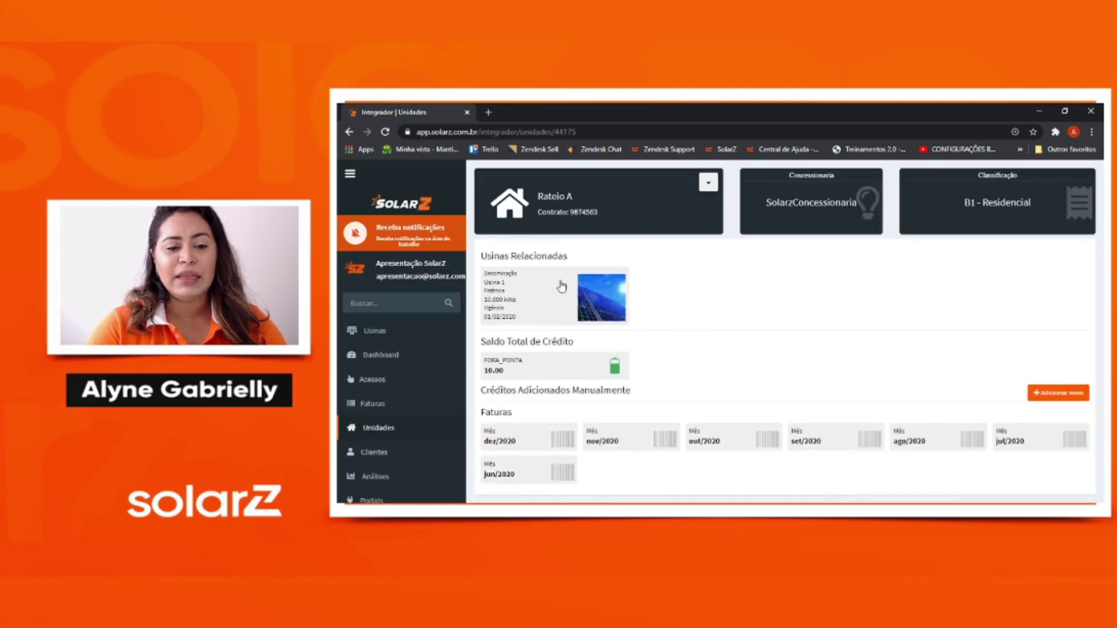
Return to Usina 1's reports through its related plant and try to generate the ago/2020 report.
left_click(575, 303)
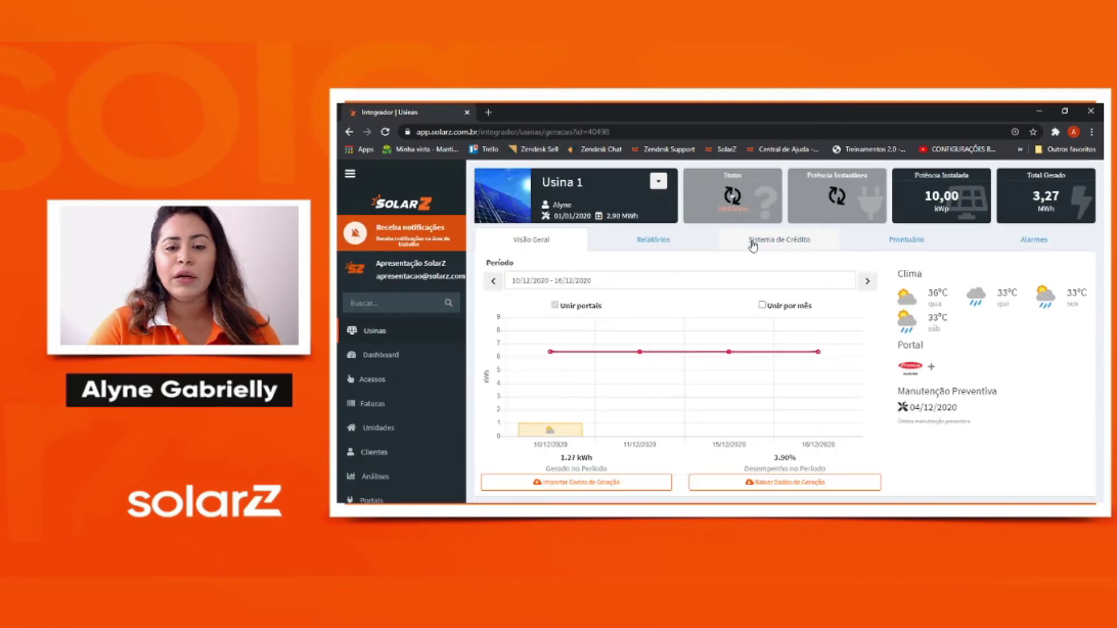
left_click(677, 243)
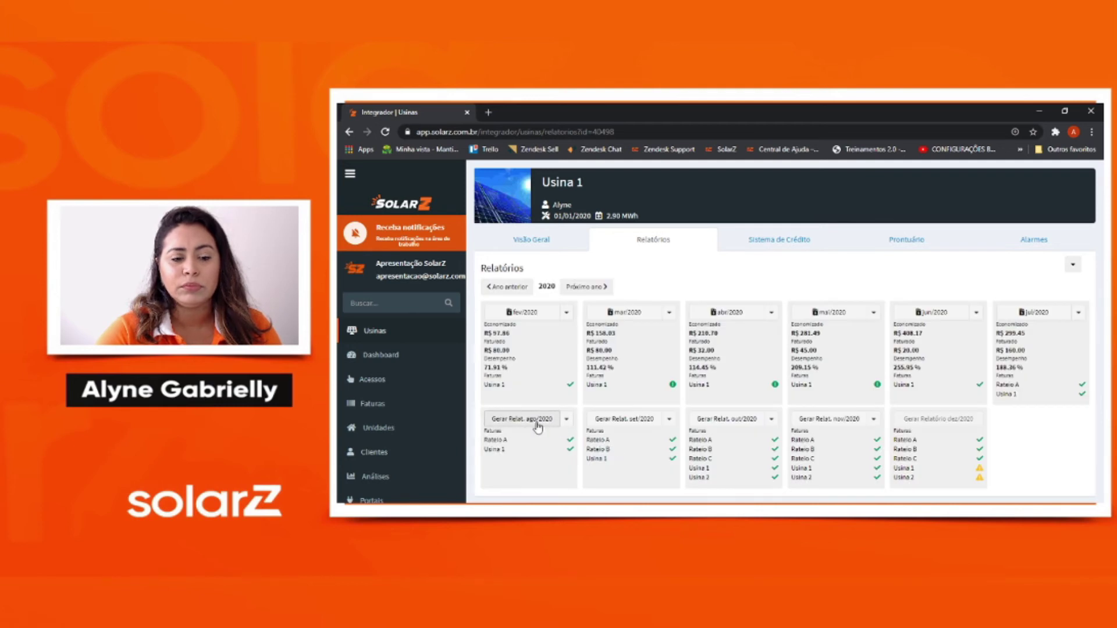
left_click(521, 424)
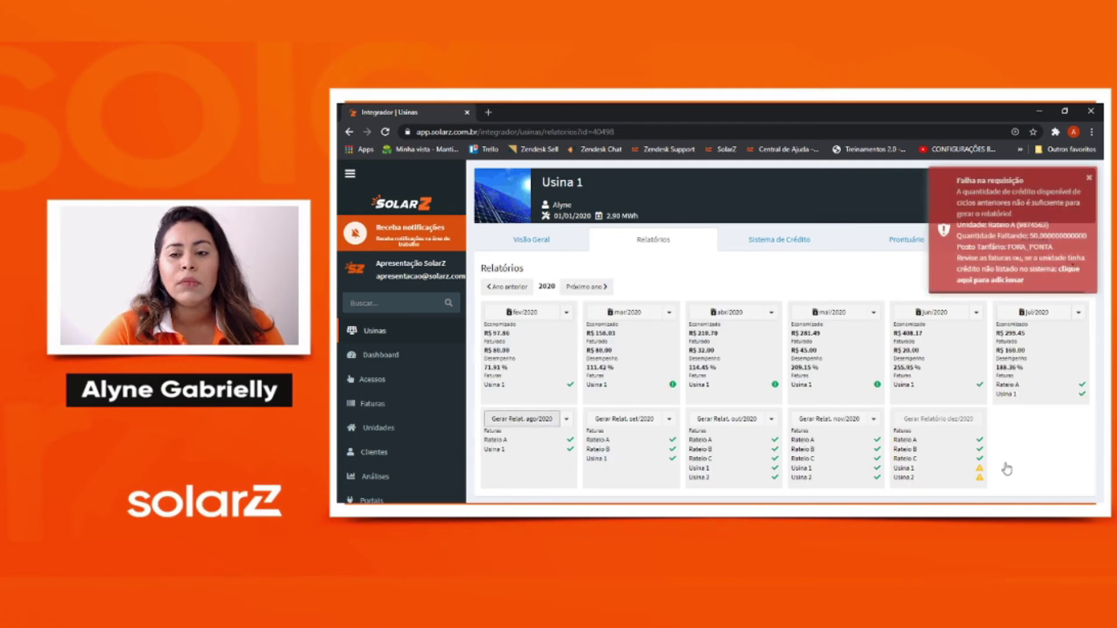
Add Rateio A's missing 50 kWh Fora Ponta credit from Usina 1, effective 01-08-2020, with the note "erro de informação".
left_click(1070, 271)
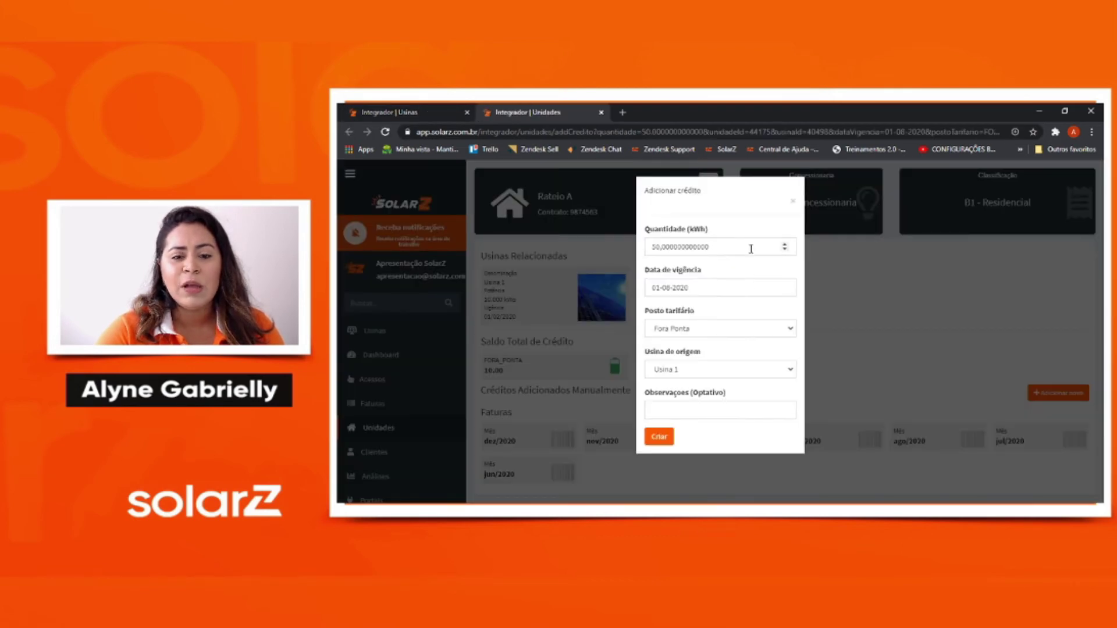
left_click(720, 247)
left_click(722, 284)
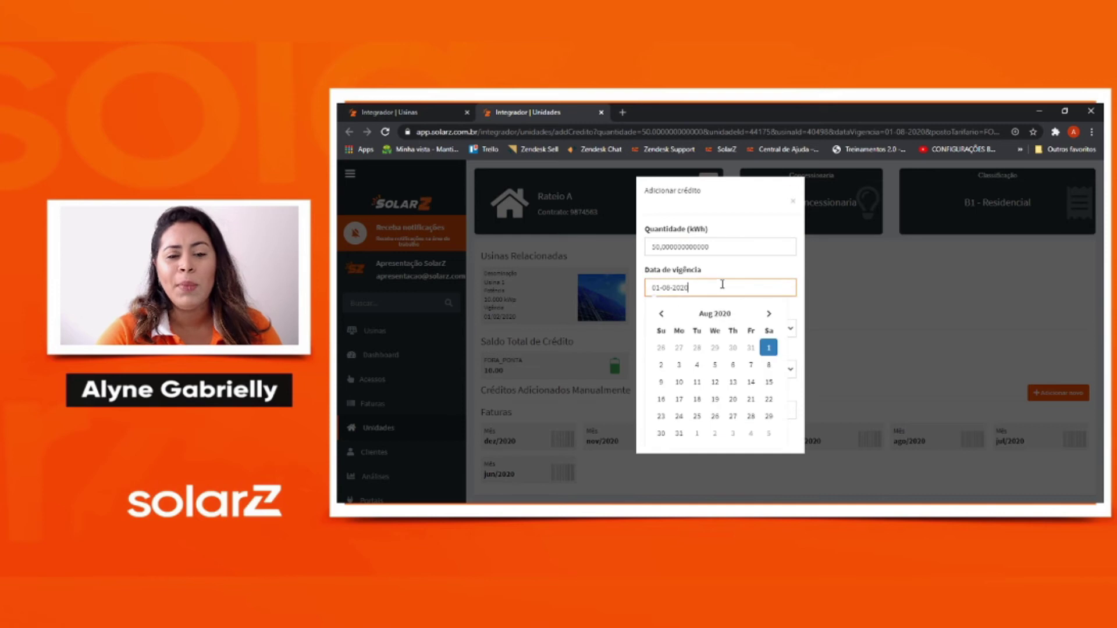
left_click(768, 271)
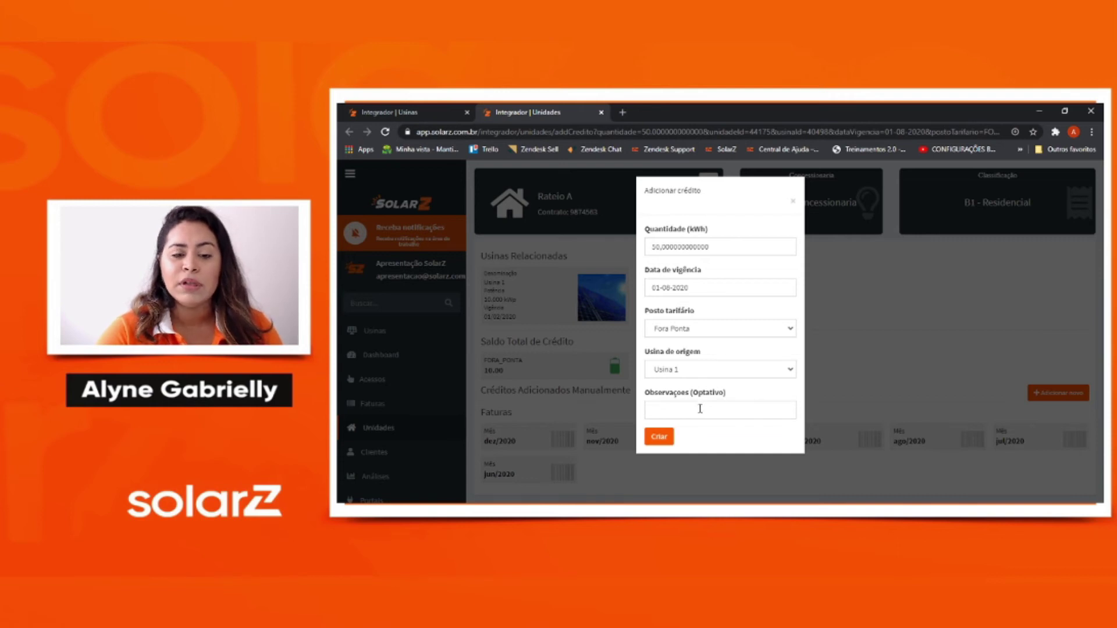
left_click(700, 409)
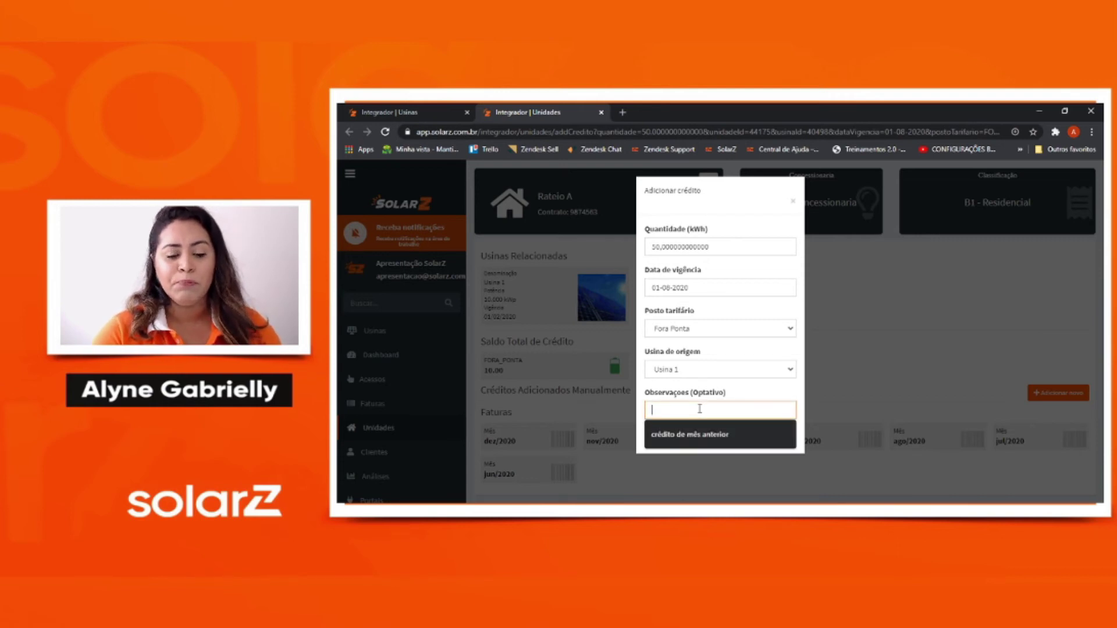
type("e")
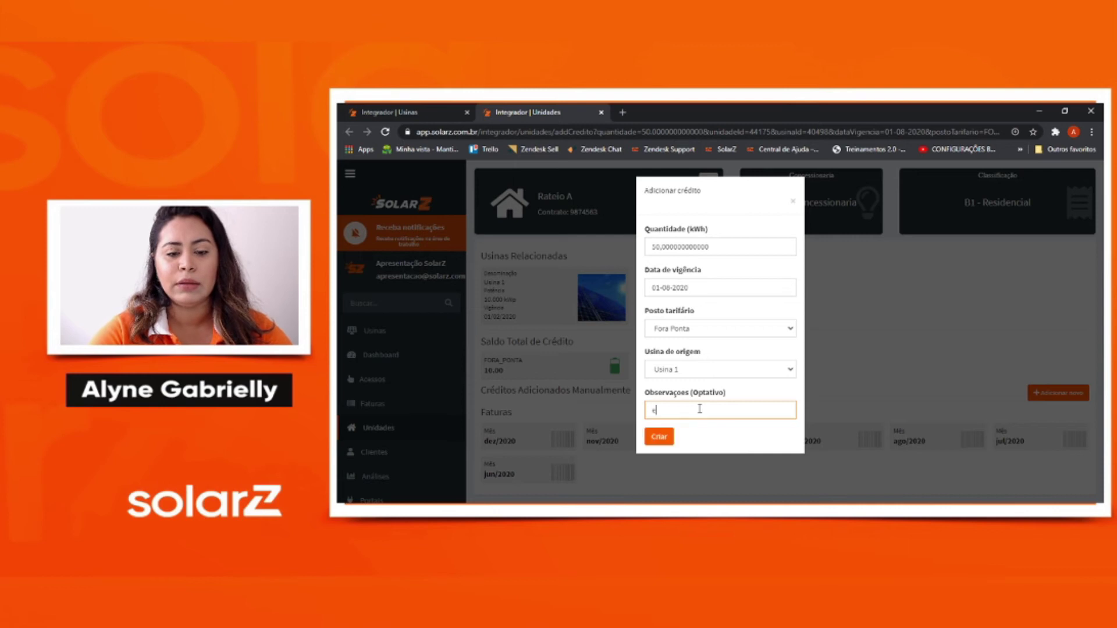
type("rro de")
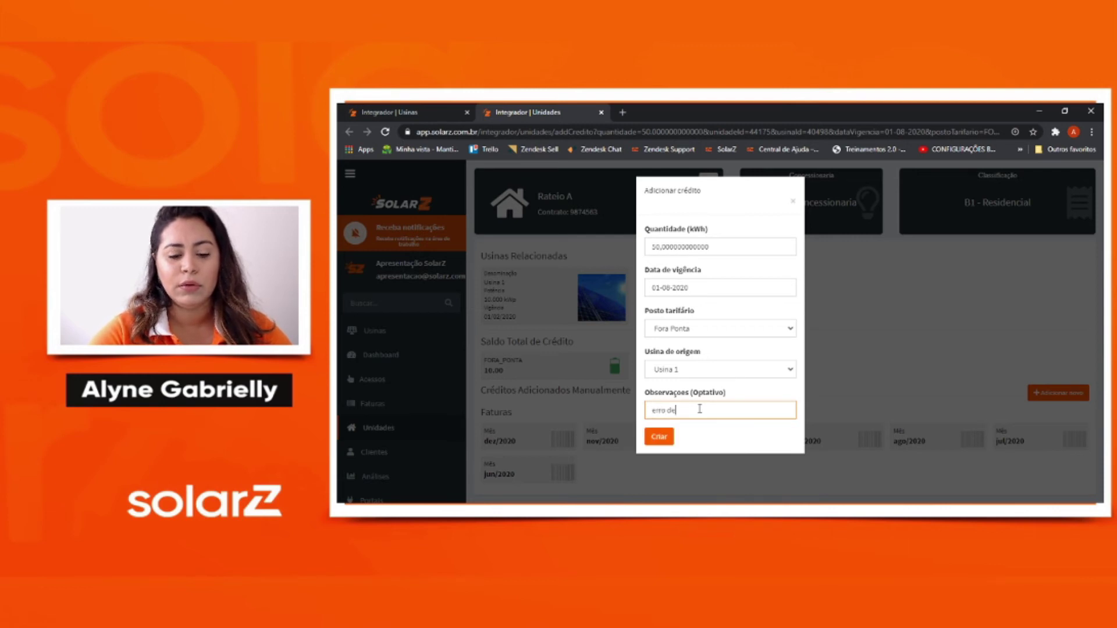
type(" informaçã")
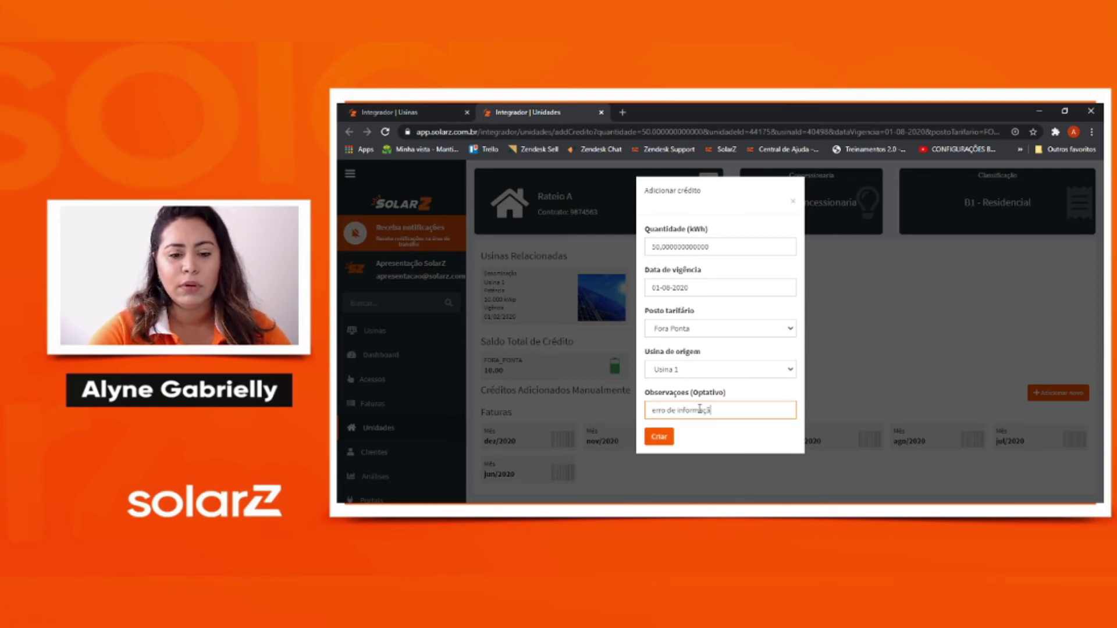
type("o")
left_click(662, 441)
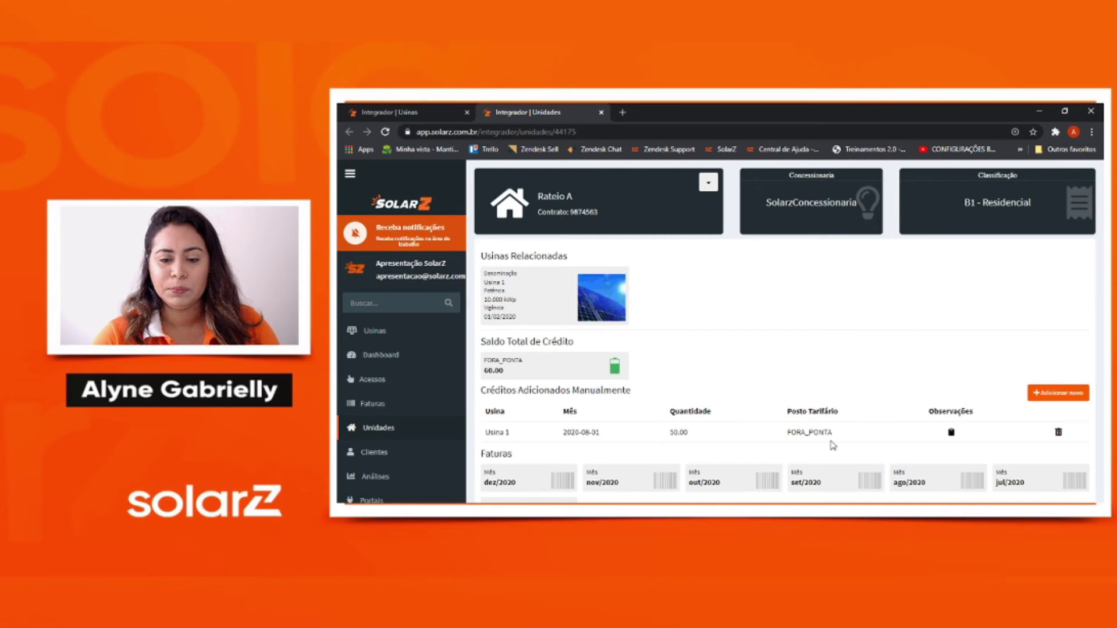
mouse_move(953, 434)
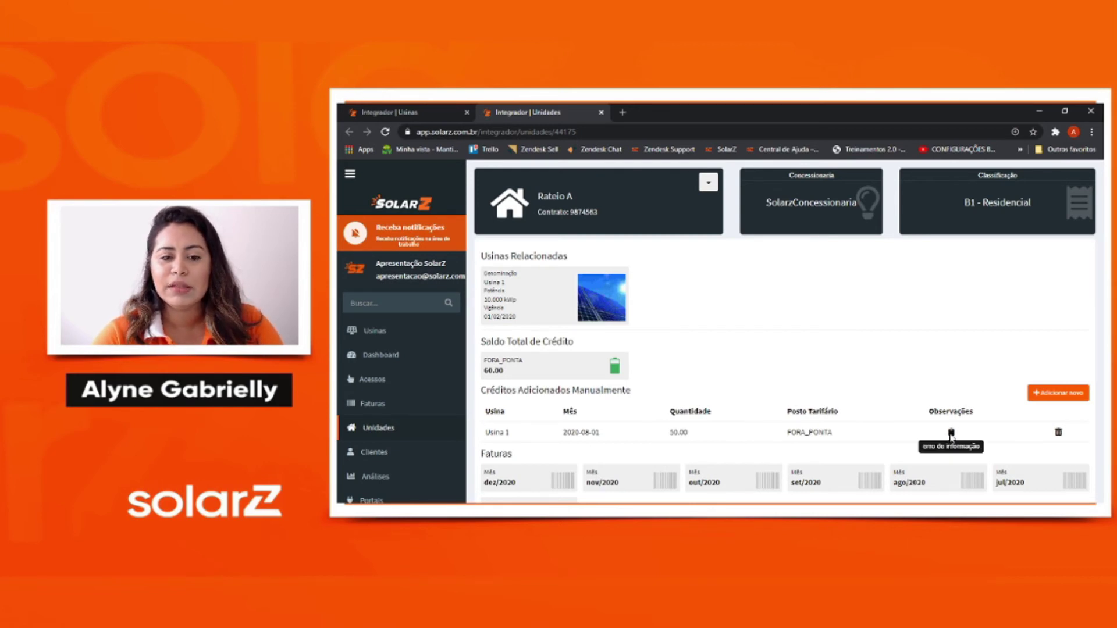
Go back to Usina 1's reports and generate the ago/2020 report.
left_click(568, 298)
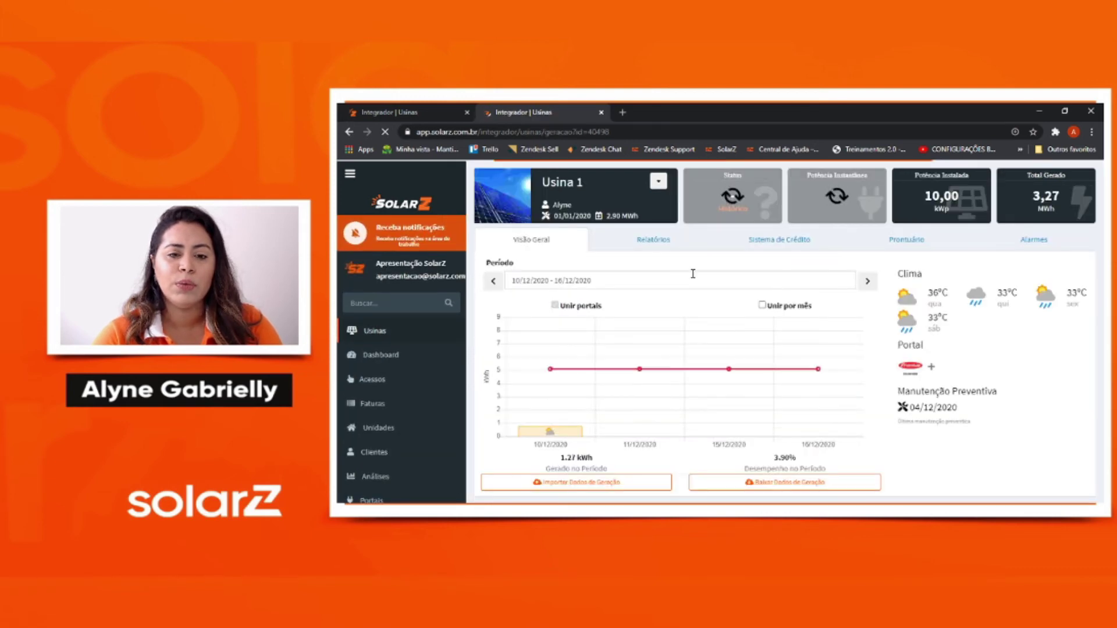
left_click(653, 240)
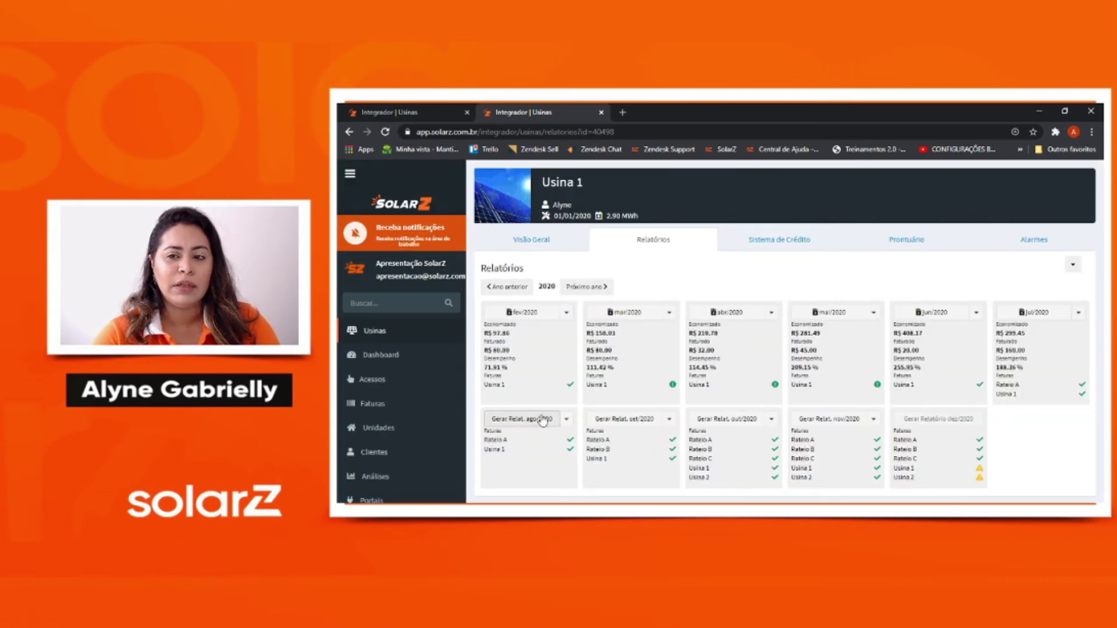
left_click(542, 419)
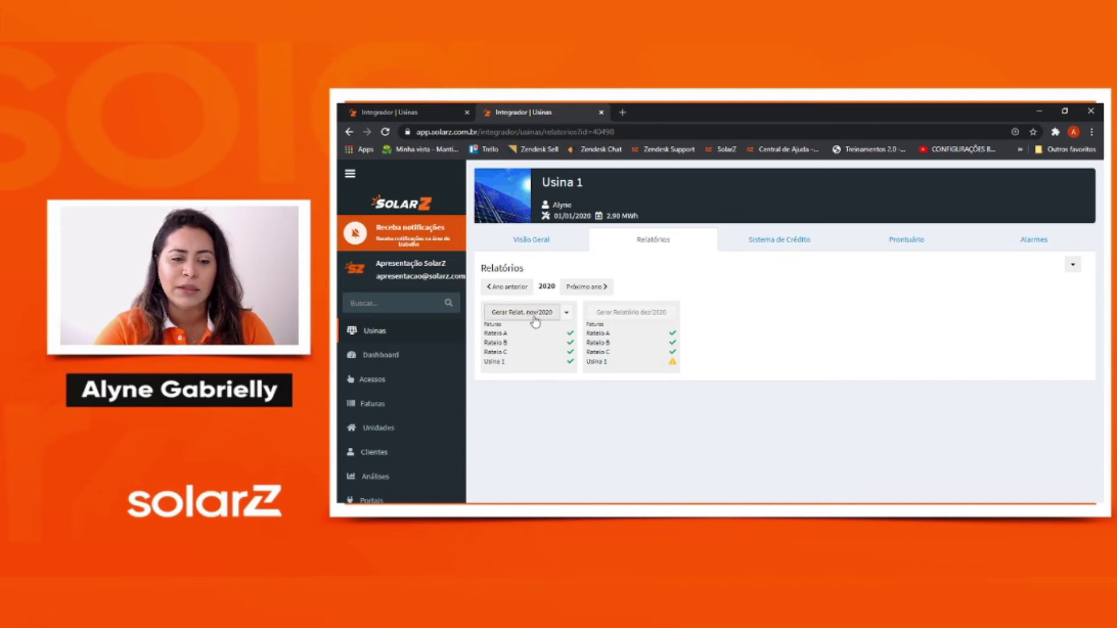
Check Usina 1's credit distribution list for 11/2020 and try to generate the nov/2020 report.
left_click(795, 235)
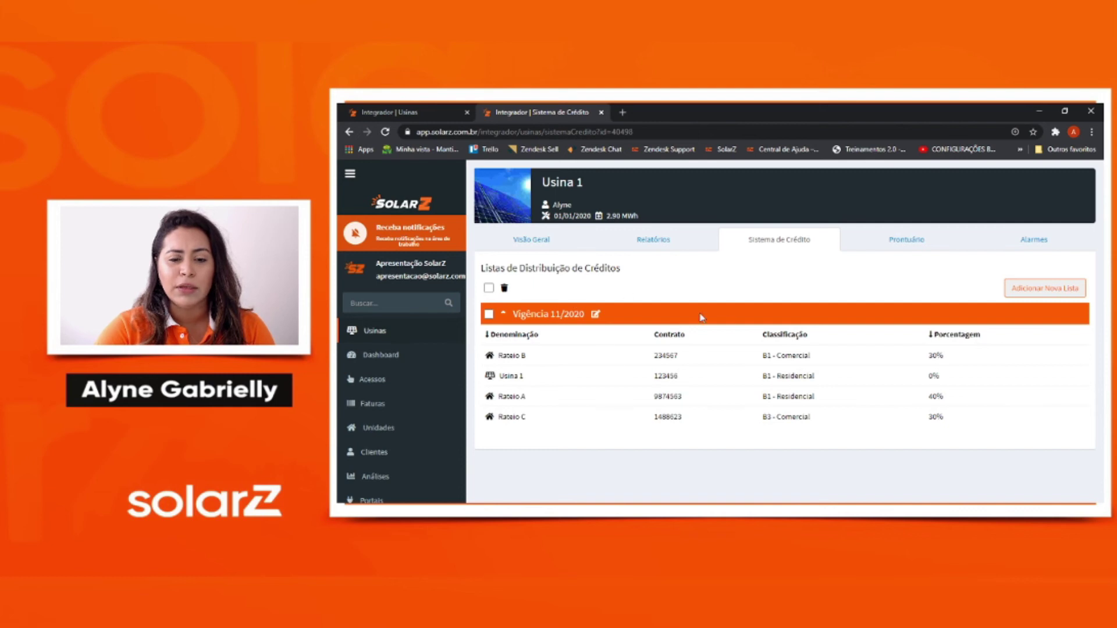
left_click(670, 239)
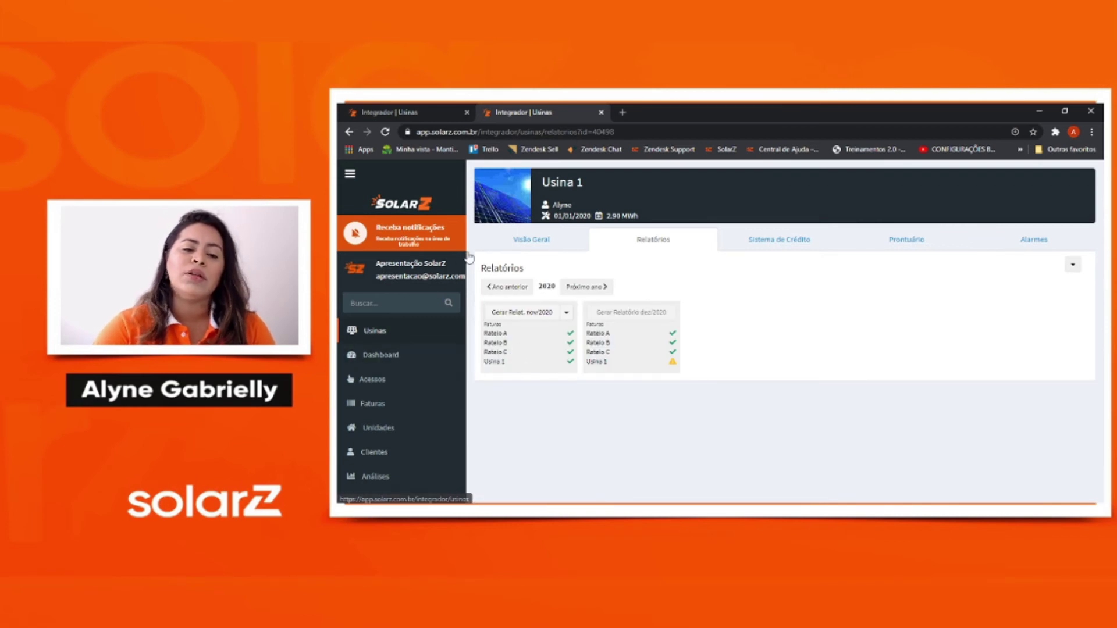
left_click(523, 317)
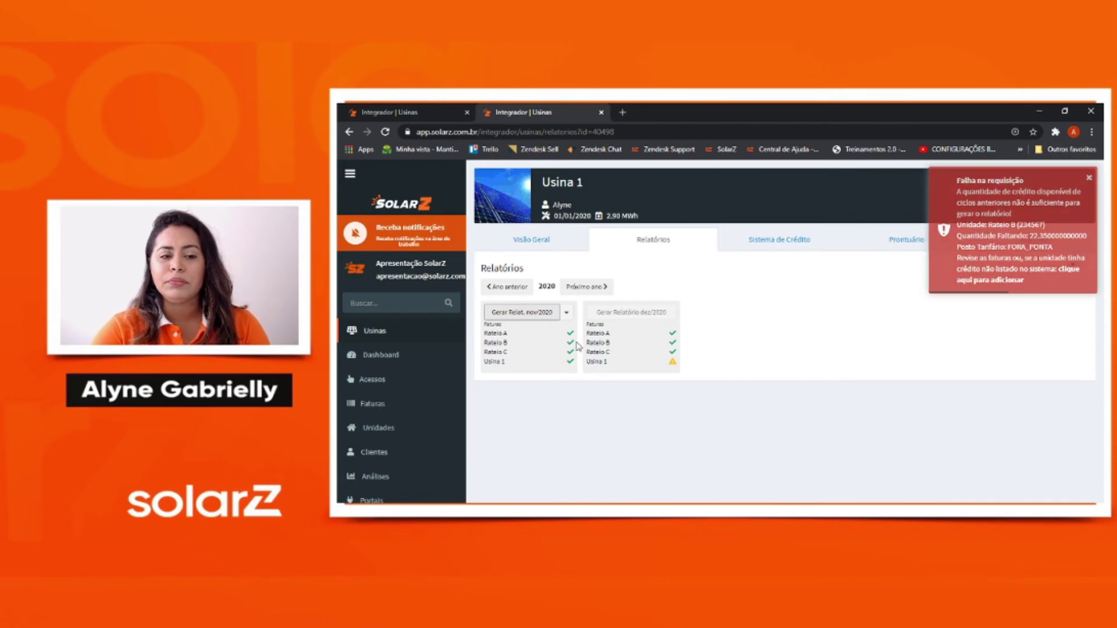
Open the nov/2020 report for editing and examine the energy and credit figures of the Usina 1, Rateio A, Rateio B and Rateio C invoices.
left_click(566, 312)
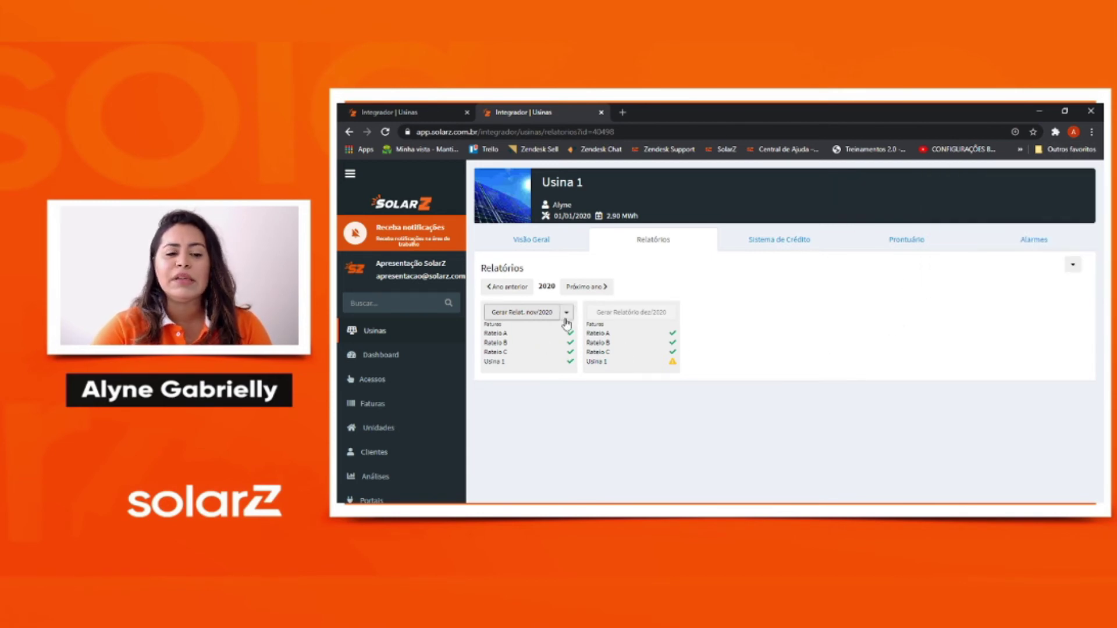
left_click(521, 321)
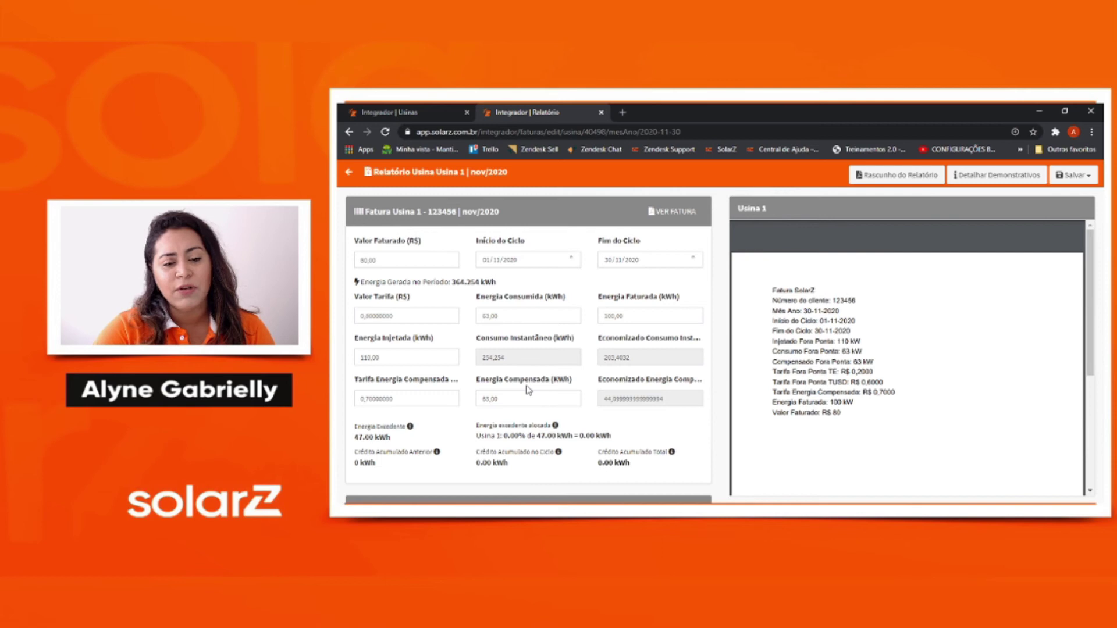
scroll(528, 390, "down", 2)
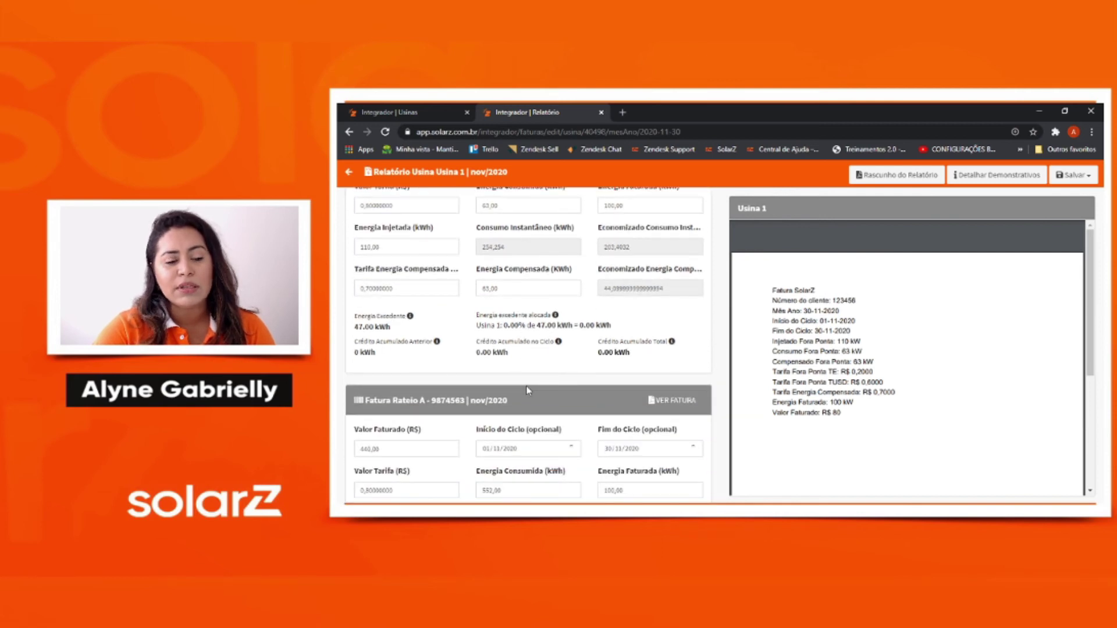
scroll(526, 385, "down", 2)
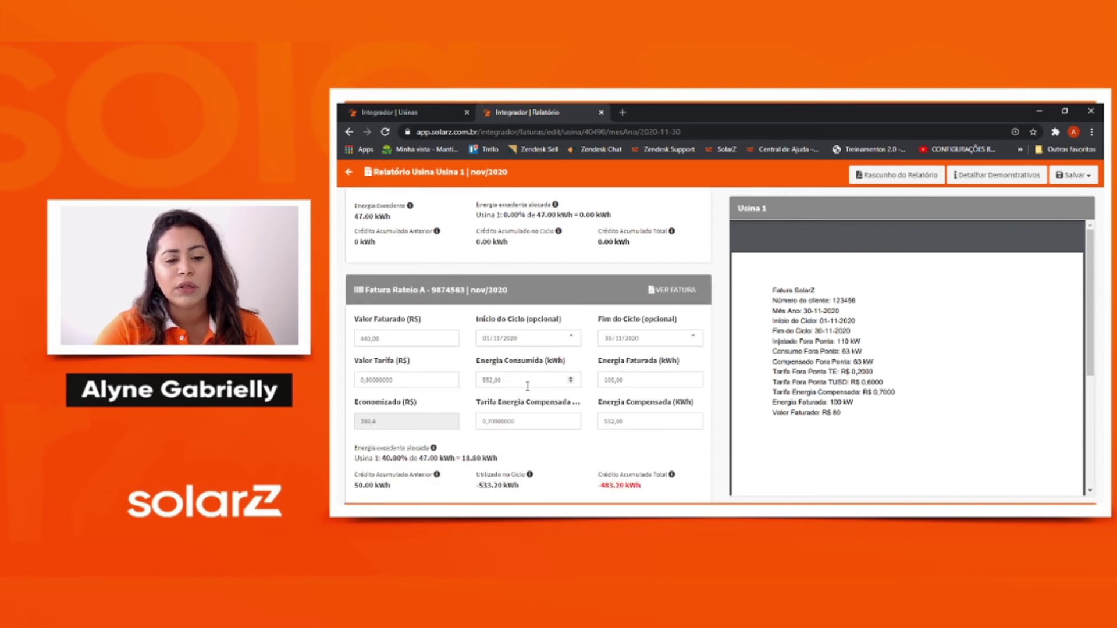
scroll(528, 386, "down", 3)
scroll(528, 387, "down", 3)
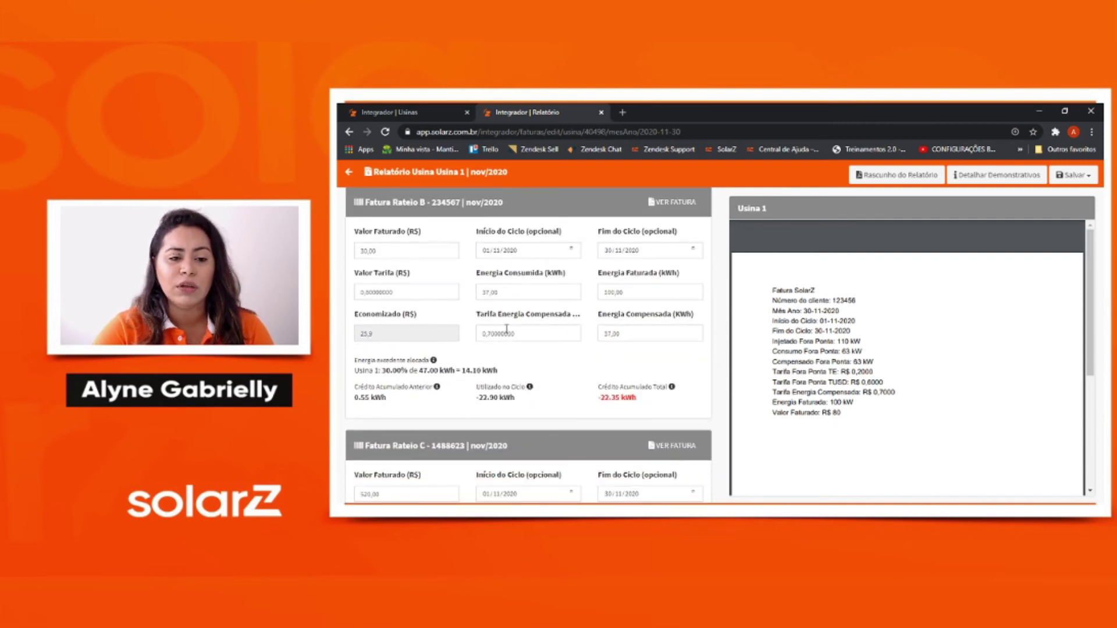
scroll(513, 333, "down", 2)
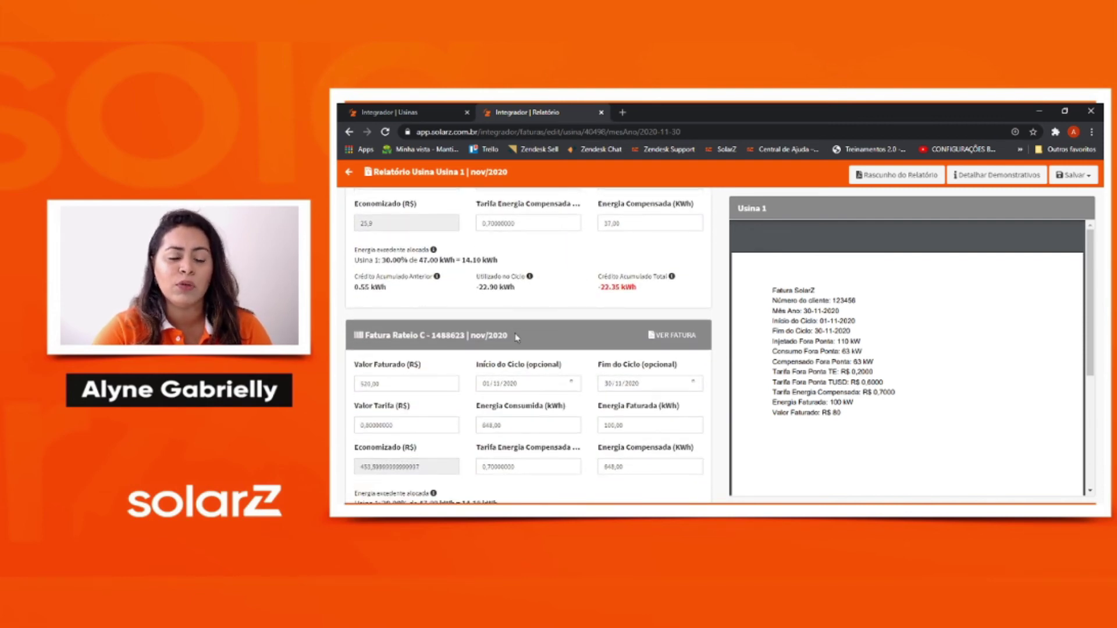
scroll(517, 338, "up", 7)
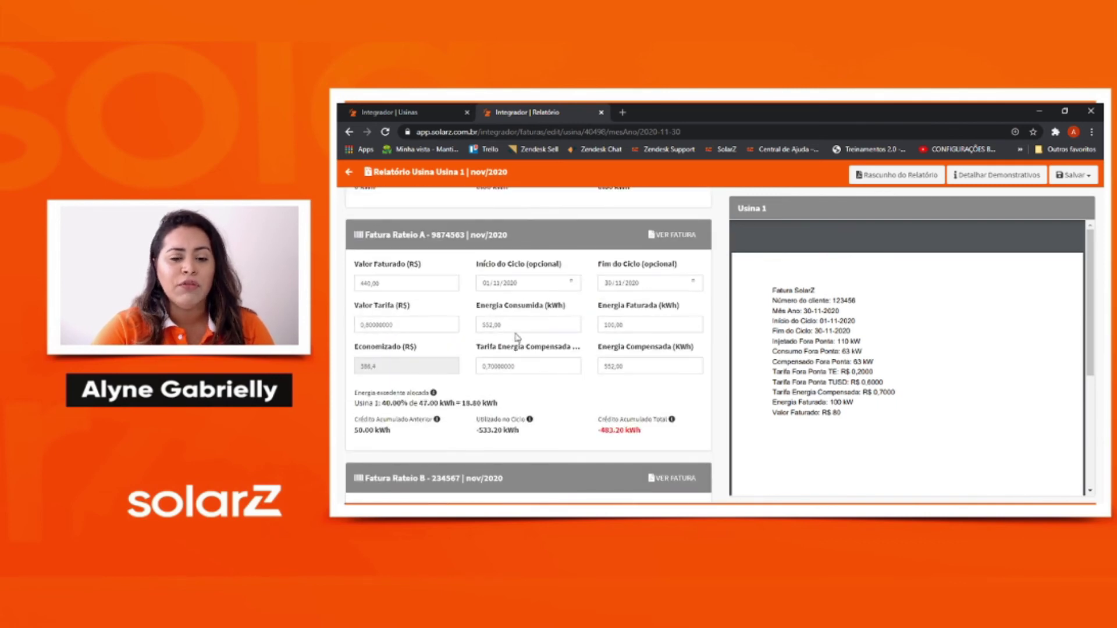
scroll(600, 393, "down", 8)
scroll(621, 448, "up", 10)
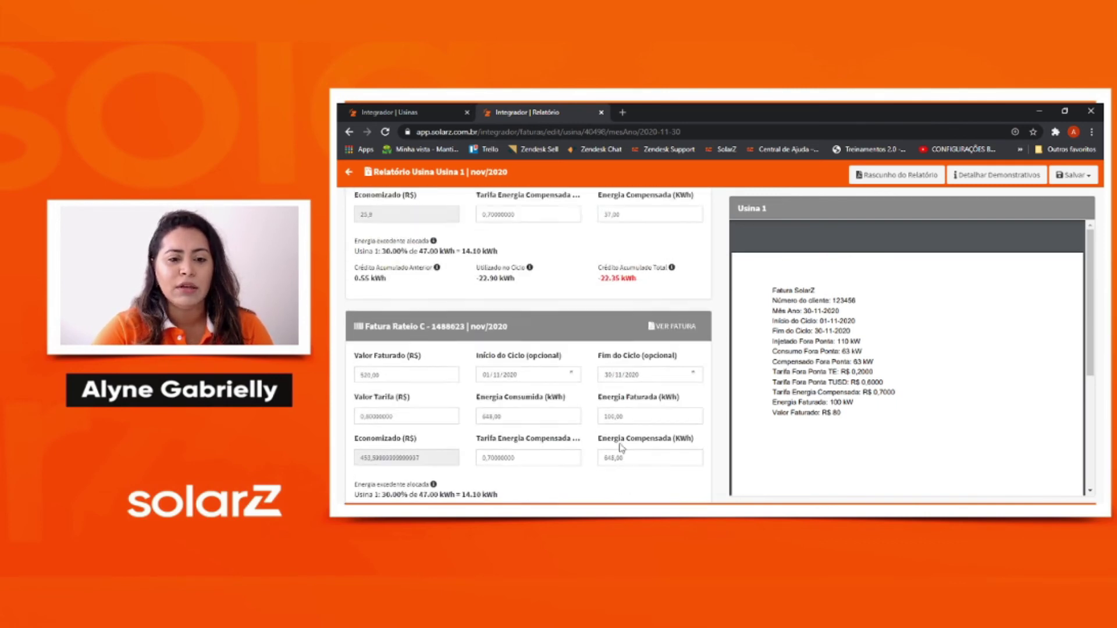
scroll(621, 447, "up", 3)
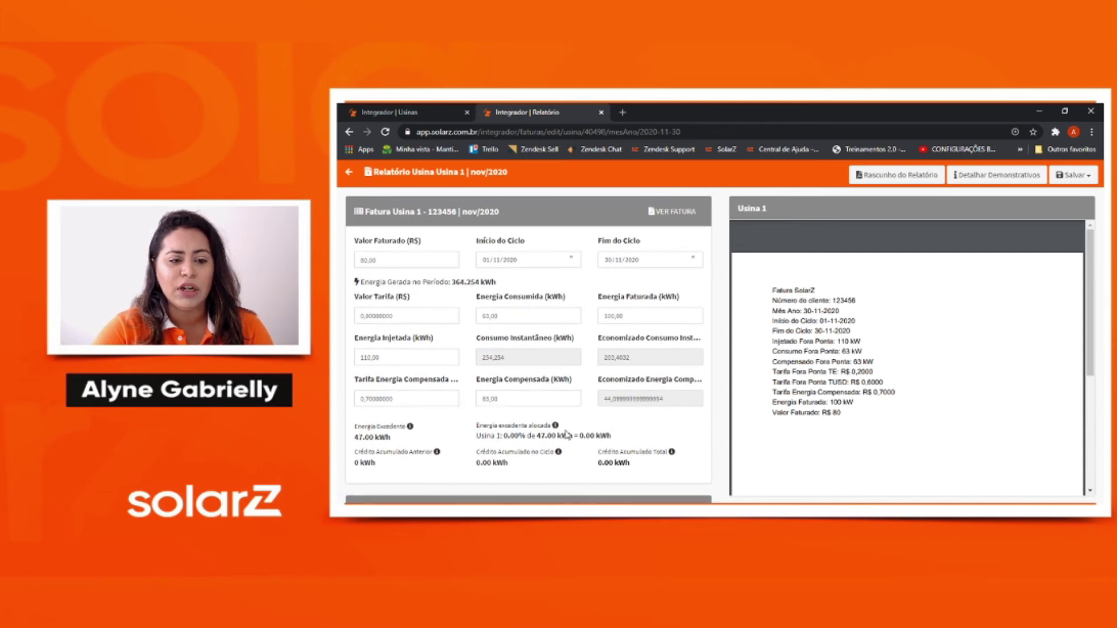
Compare Usina 1's injected energy with the surplus allocated to each Rateio invoice in nov/2020, and return to the reports list.
left_click(400, 358)
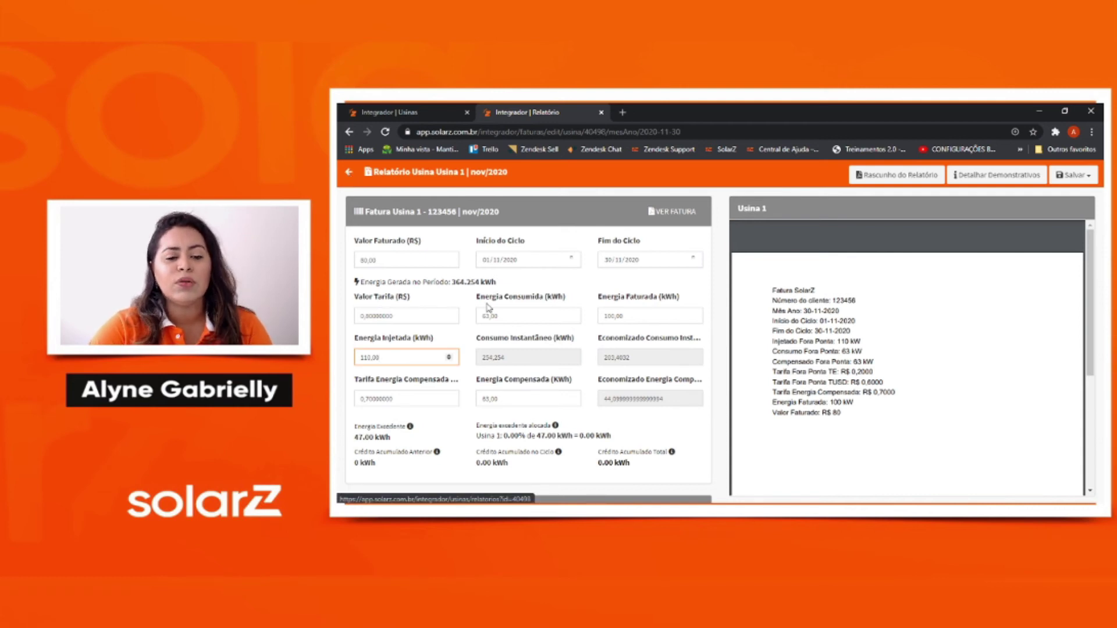
scroll(491, 308, "down", 5)
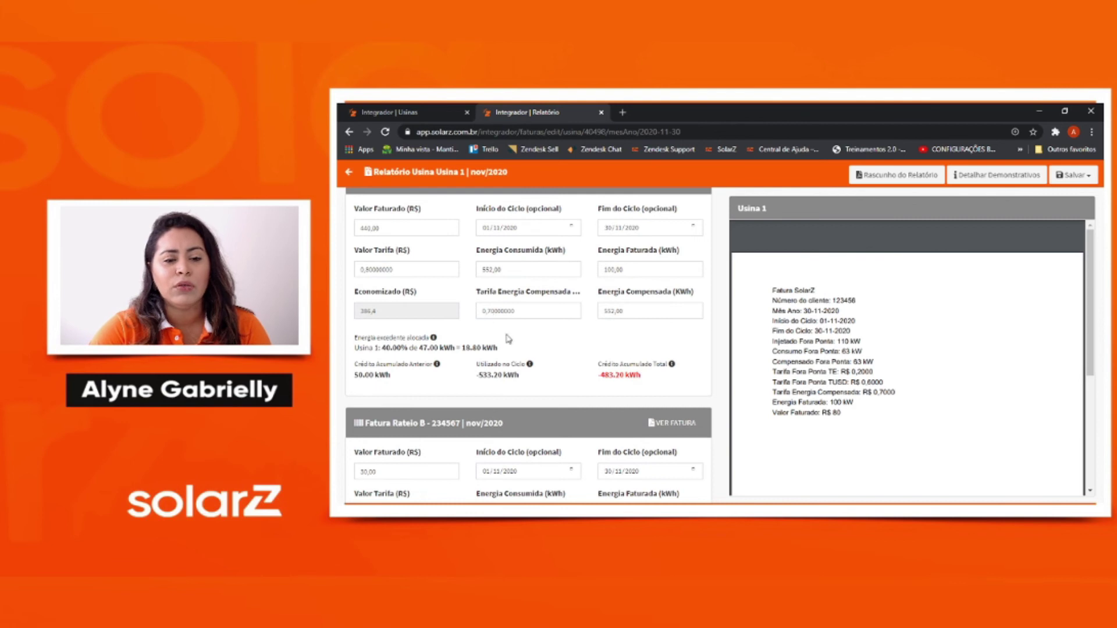
scroll(520, 355, "down", 5)
scroll(521, 356, "down", 2)
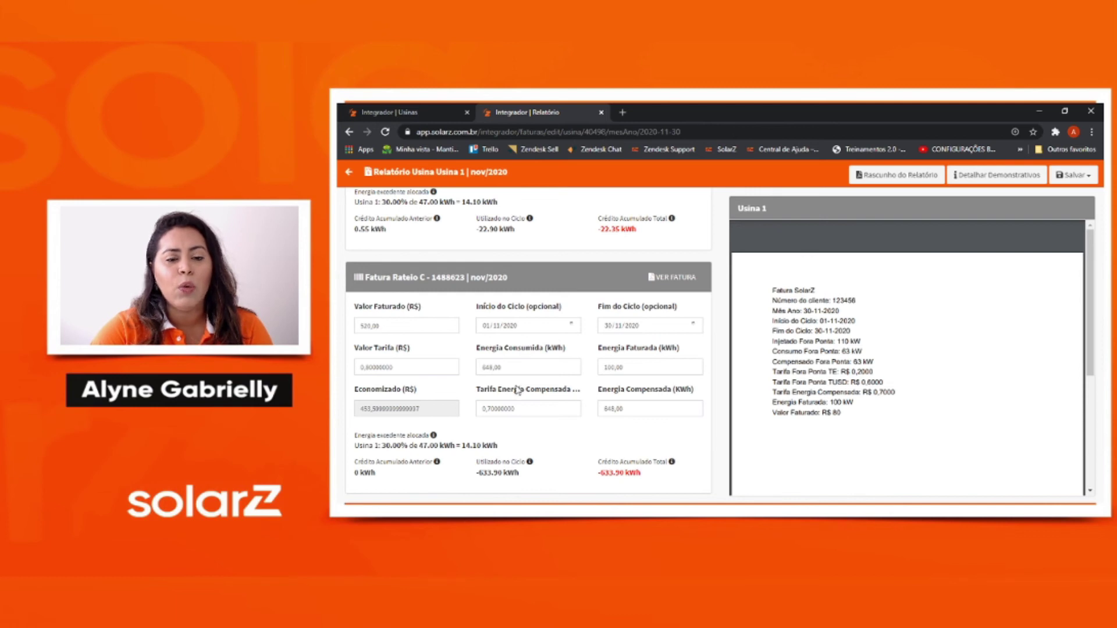
scroll(517, 390, "up", 8)
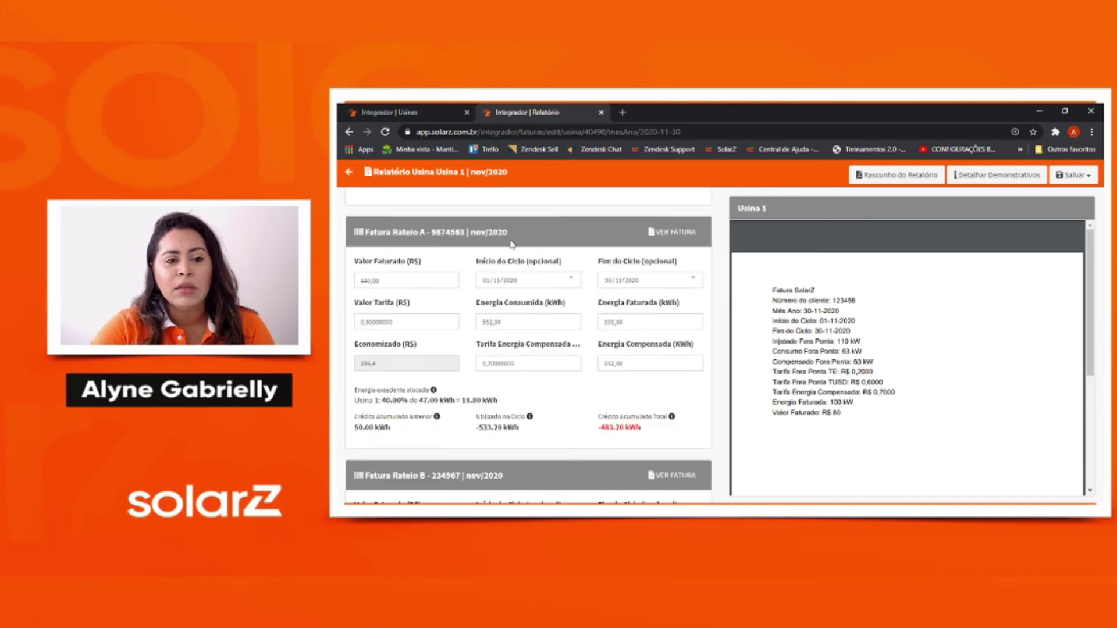
left_click(348, 172)
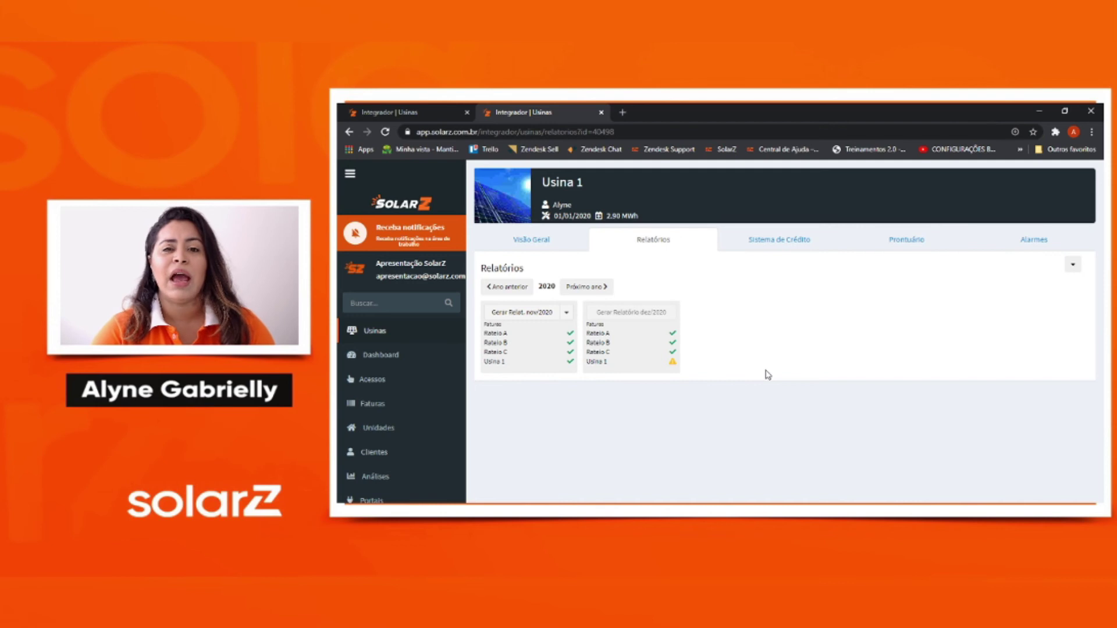
Examine the percentages assigned to Usina 1 and each Rateio unit in the 11/2020 credit distribution list.
left_click(777, 245)
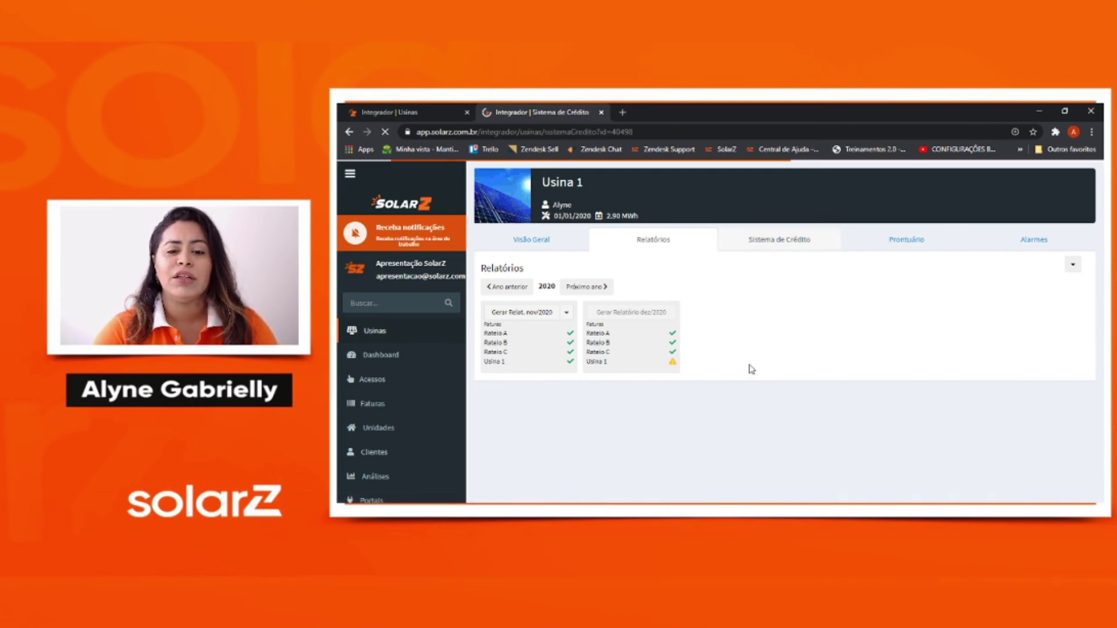
left_click_drag(929, 355, 942, 415)
left_click(942, 414)
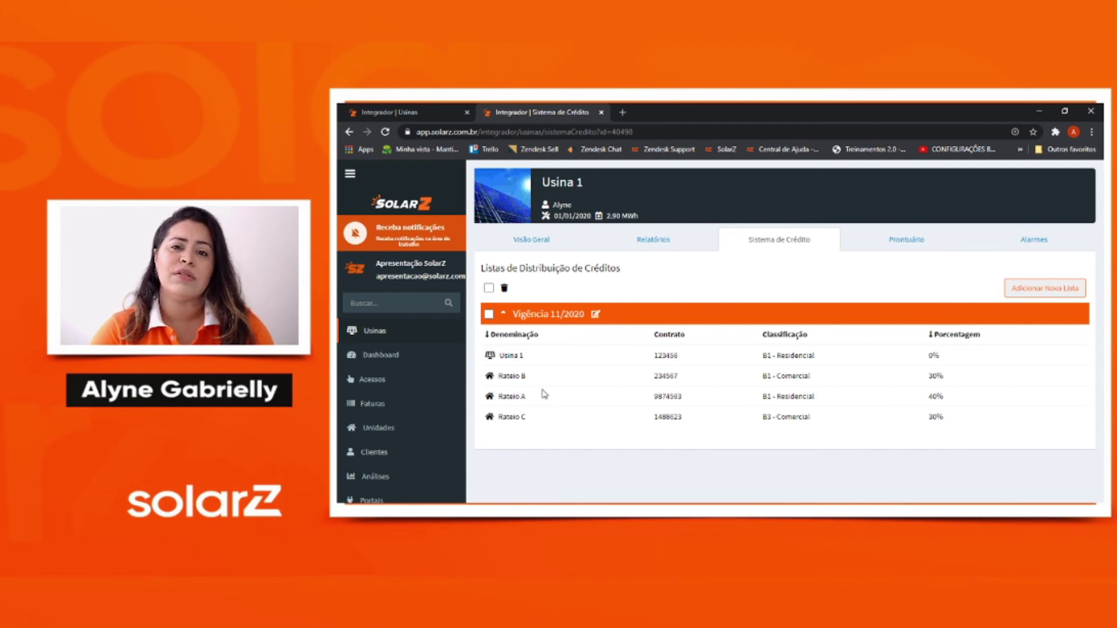
left_click_drag(929, 354, 938, 414)
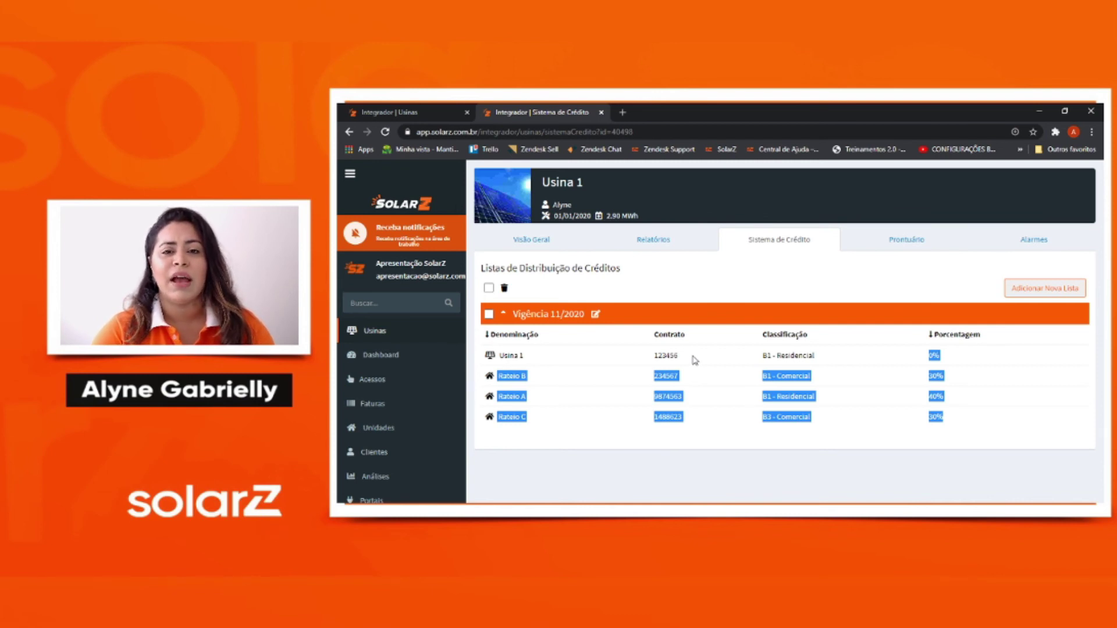
Reopen Usina 1's nov/2020 report, show the detailed statement to review its surplus and accumulated credit, and return to the reports list.
left_click(655, 245)
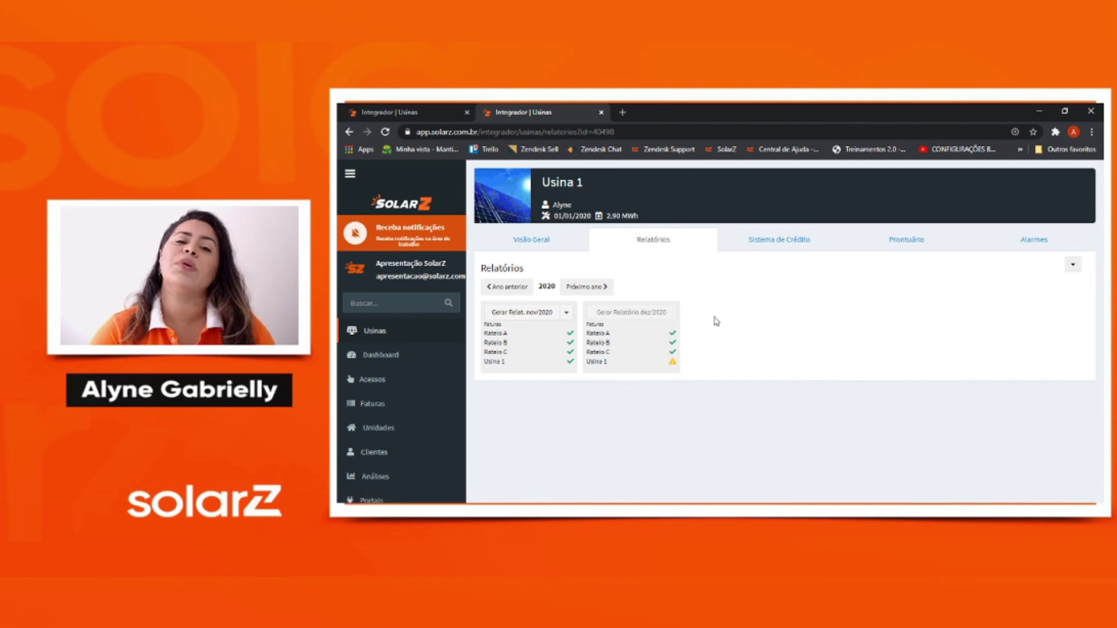
left_click(567, 312)
left_click(540, 319)
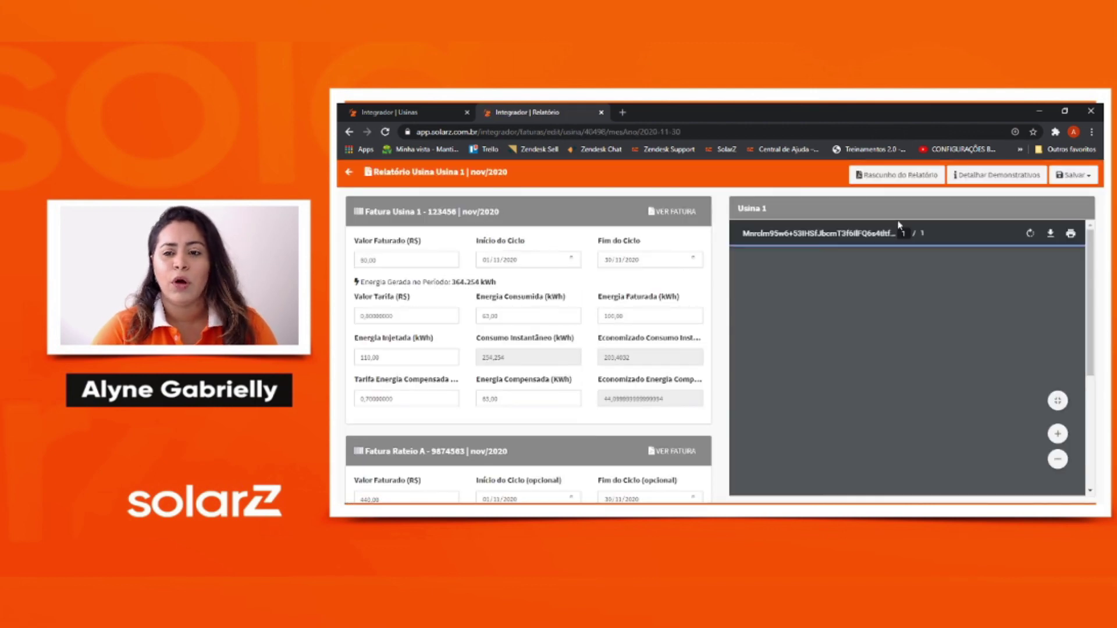
left_click(1008, 172)
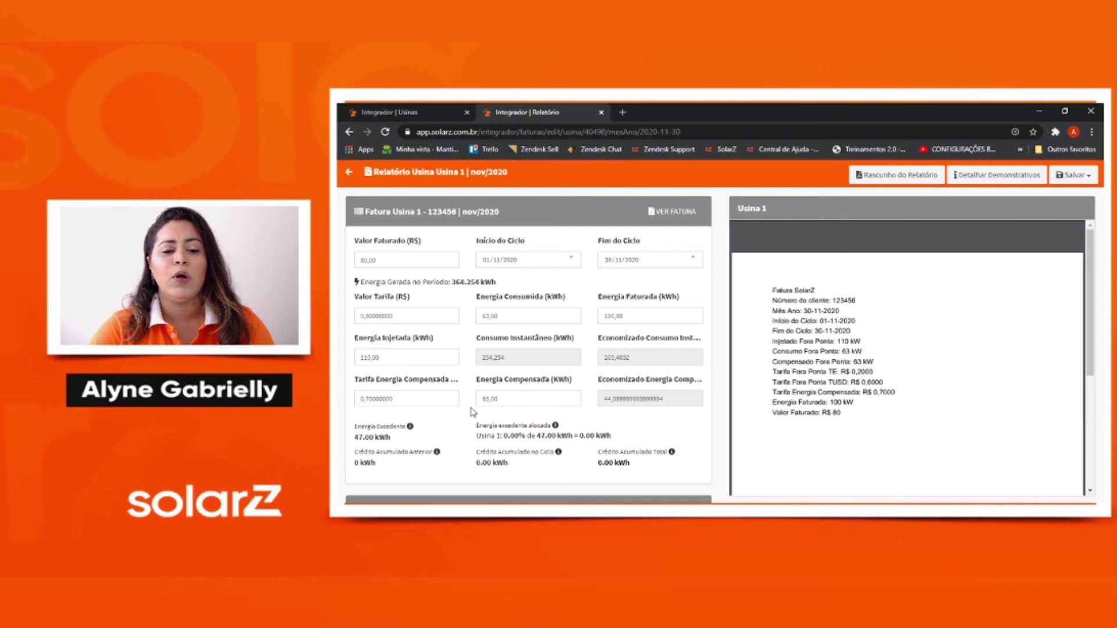
left_click(349, 172)
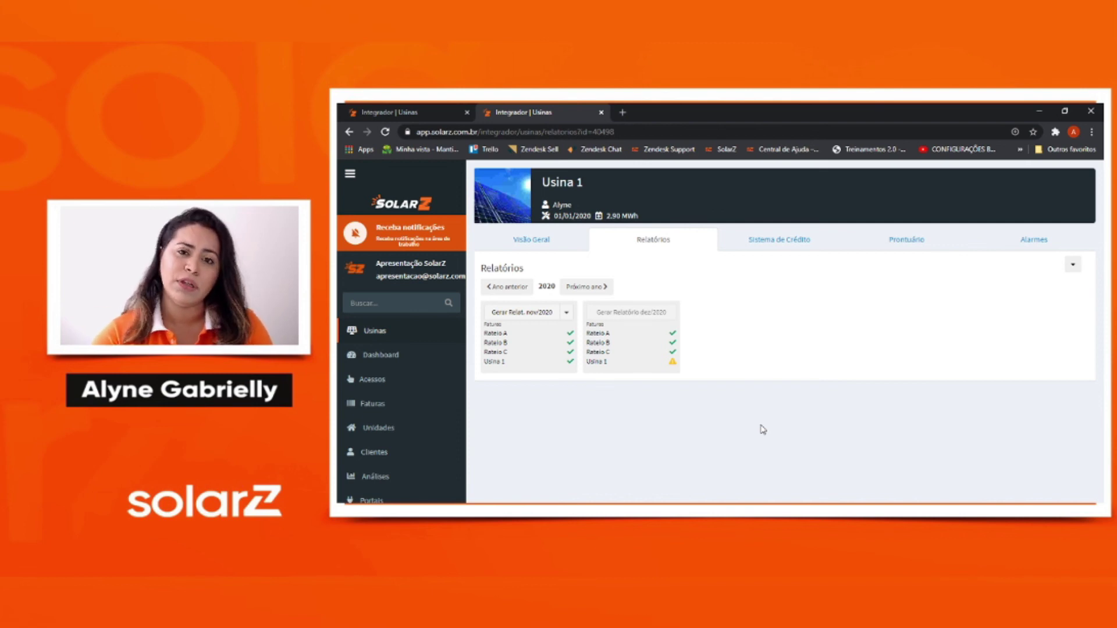
Open the support live chat.
scroll(436, 434, "down", 3)
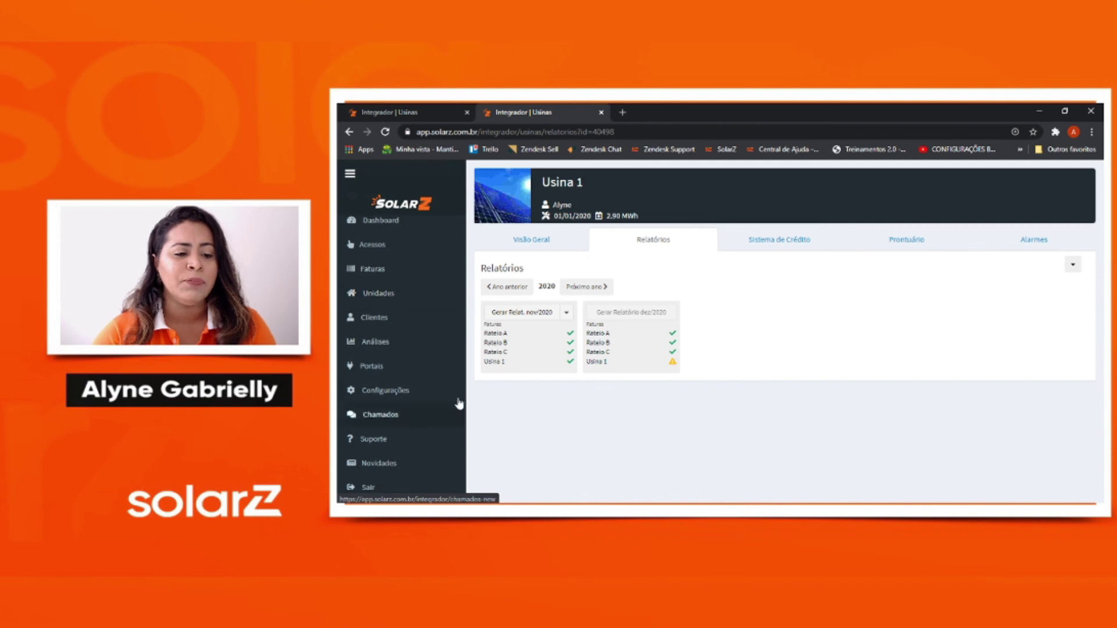
left_click(373, 439)
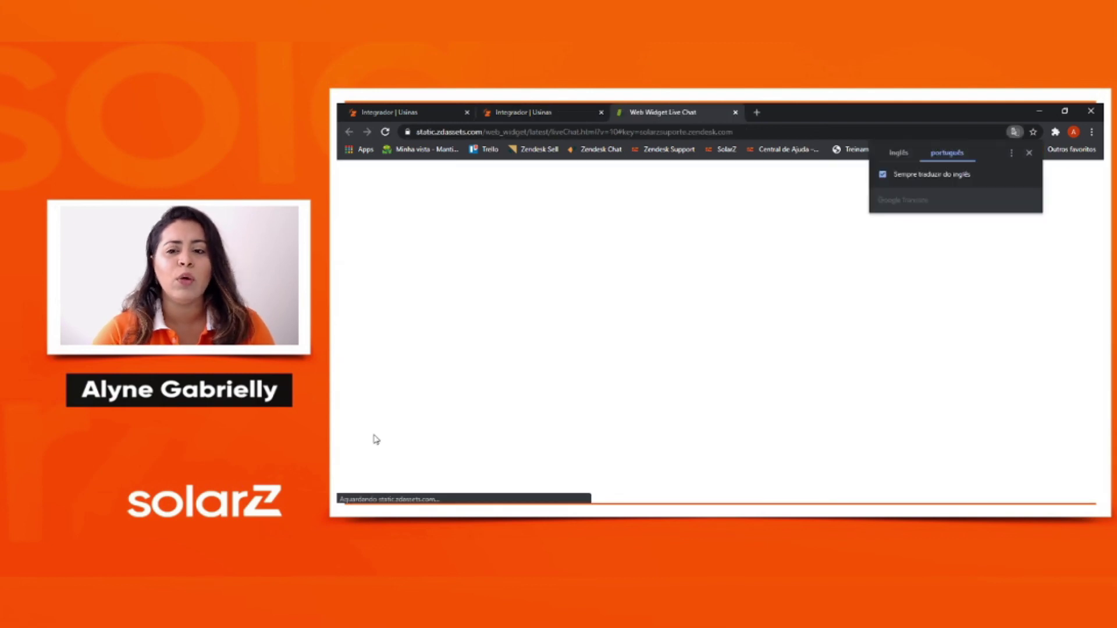